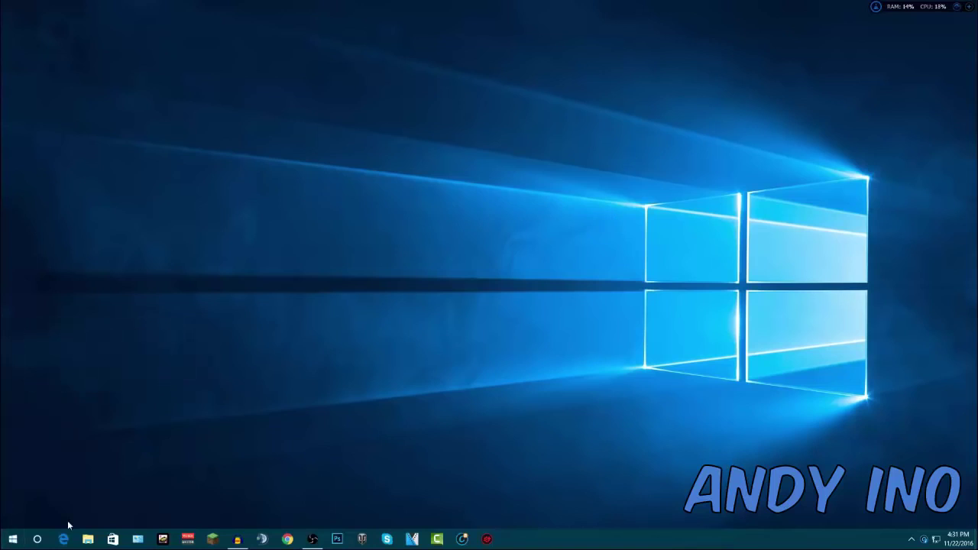
- Launch Disk Cleanup from a Start search for 'disk cleanup' and keep SSD (C:) as the drive
click(12, 538)
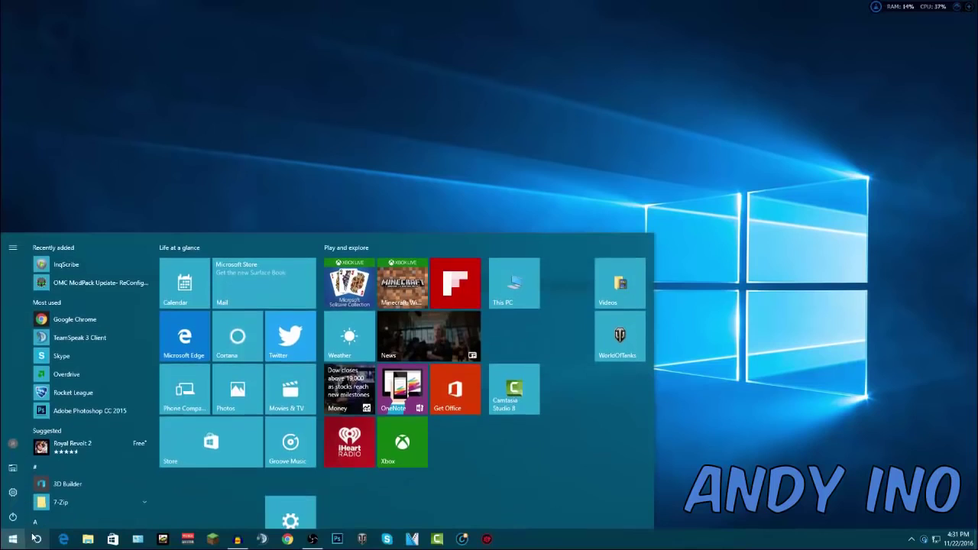
text(disk cl)
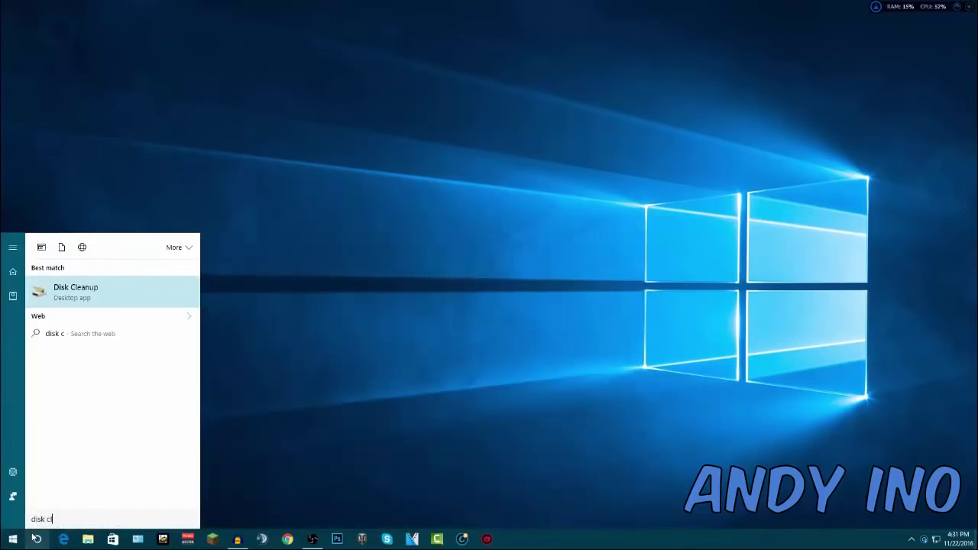
text(eanup)
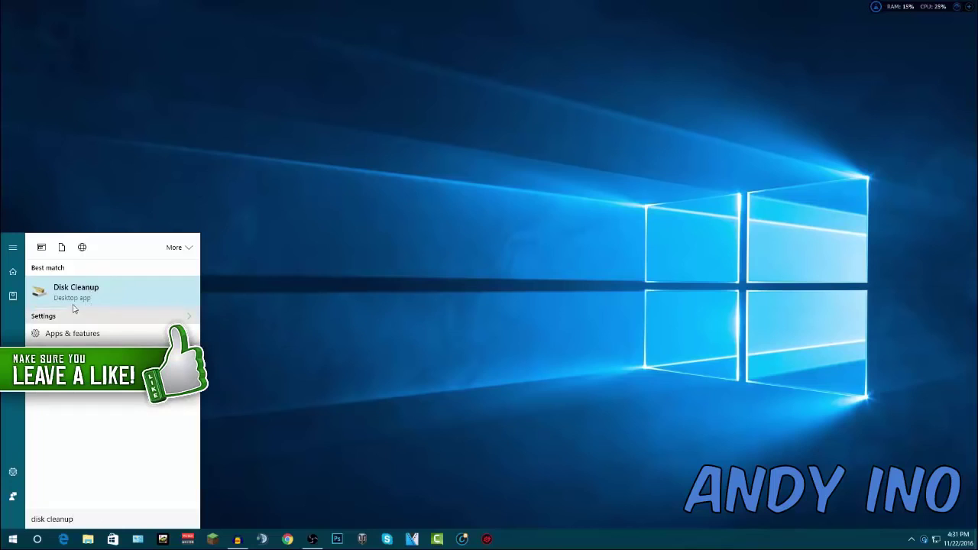
click(66, 298)
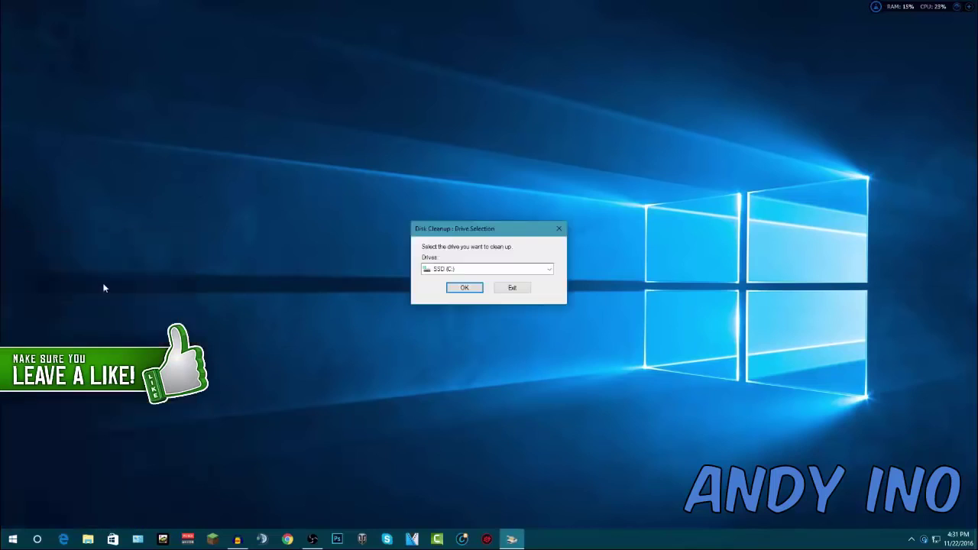
click(457, 271)
click(477, 273)
drag(506, 233, 444, 144)
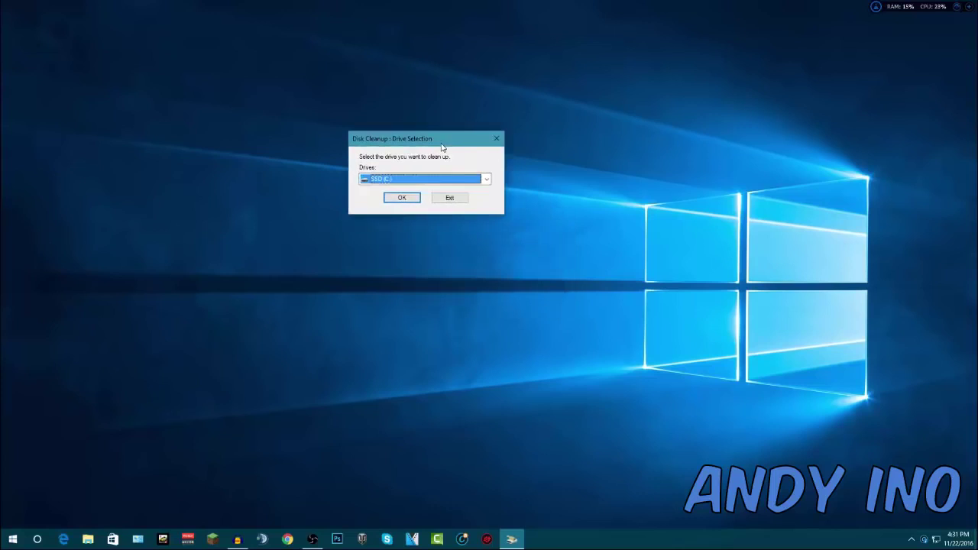
click(477, 178)
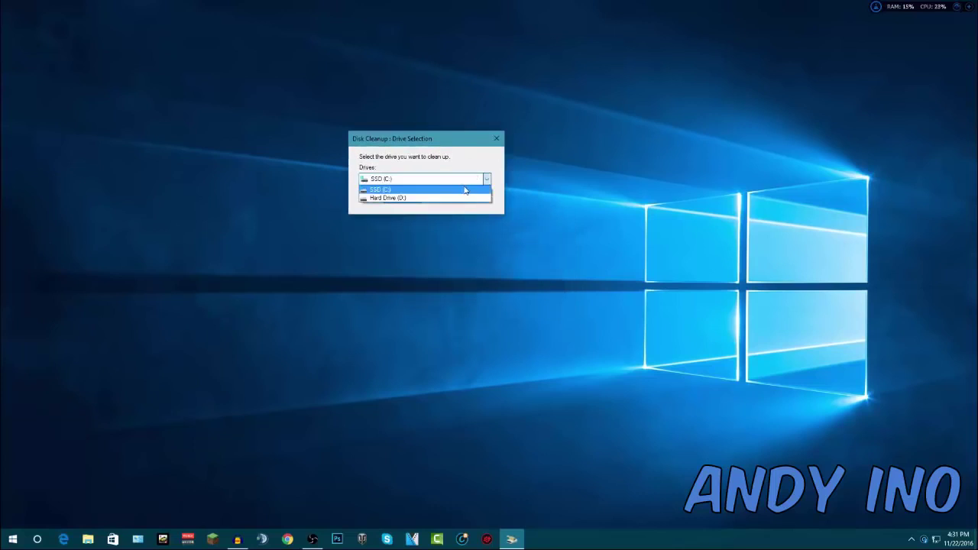
click(473, 147)
drag(446, 140, 452, 140)
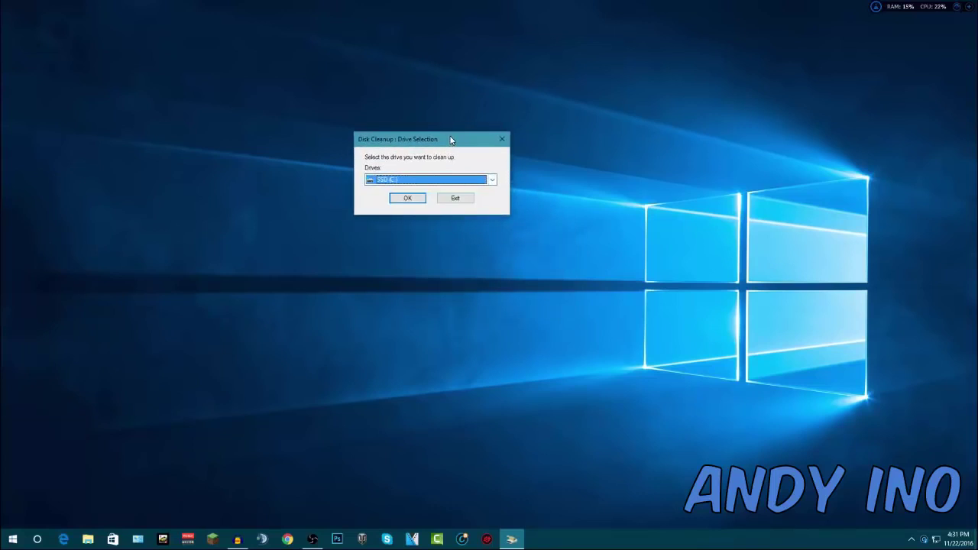
- Confirm SSD (C:) for scanning and move the Disk Cleanup window to the screen centre
click(413, 200)
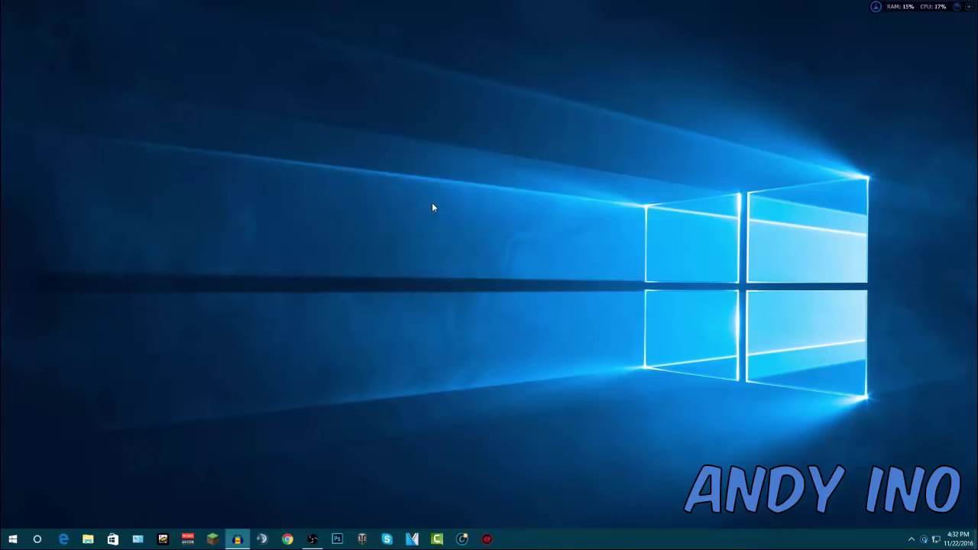
drag(452, 233, 432, 230)
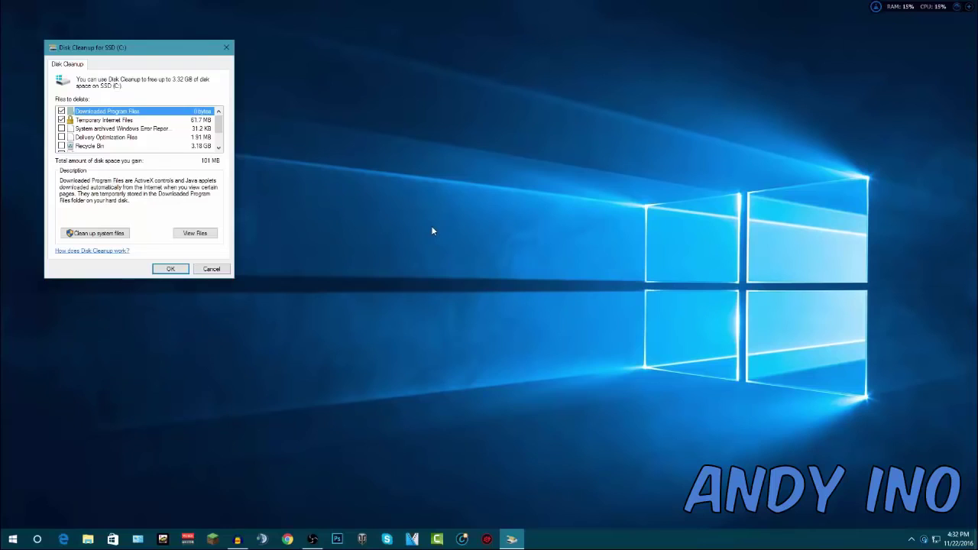
drag(174, 57, 507, 87)
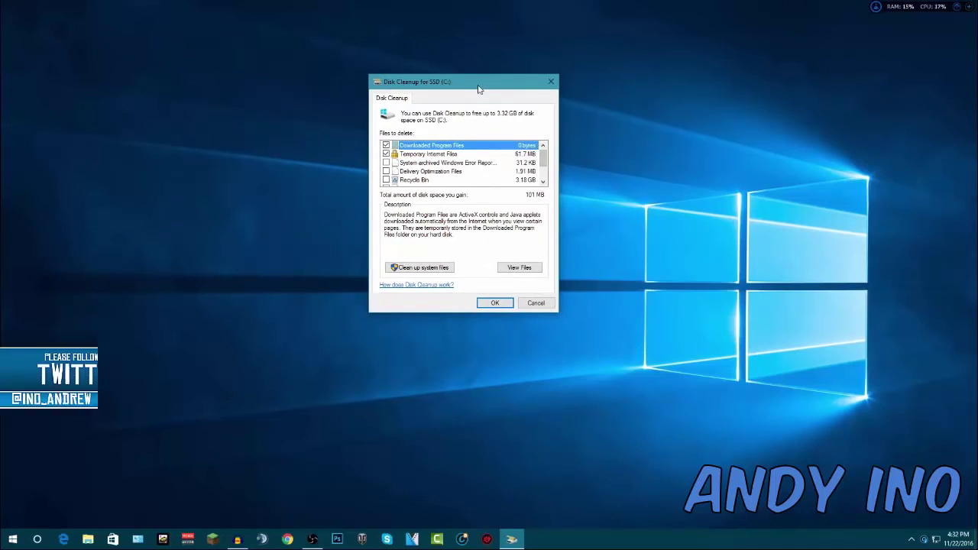
drag(488, 85, 529, 91)
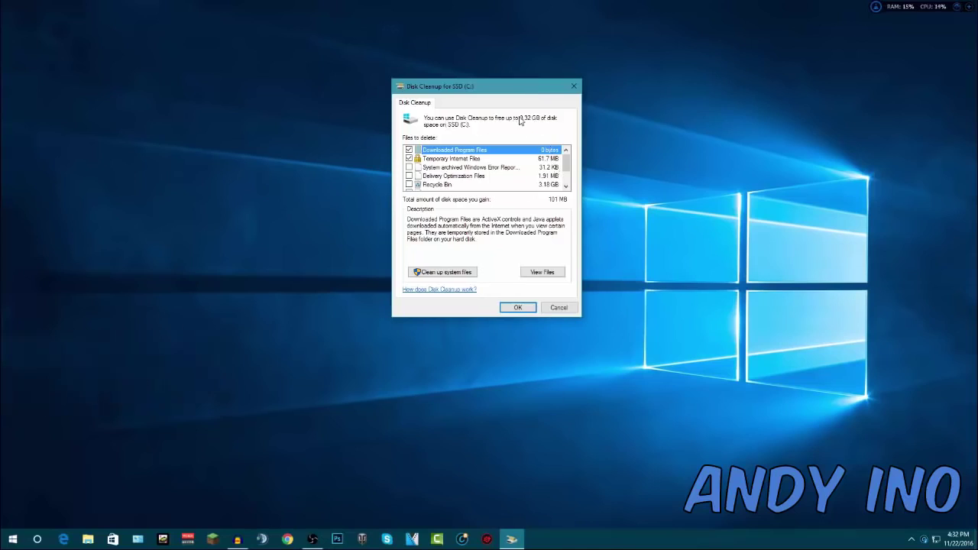
- Tick Error Reports, Delivery Optimization, Recycle Bin, Temporary files and User file history for deletion
drag(564, 156, 568, 173)
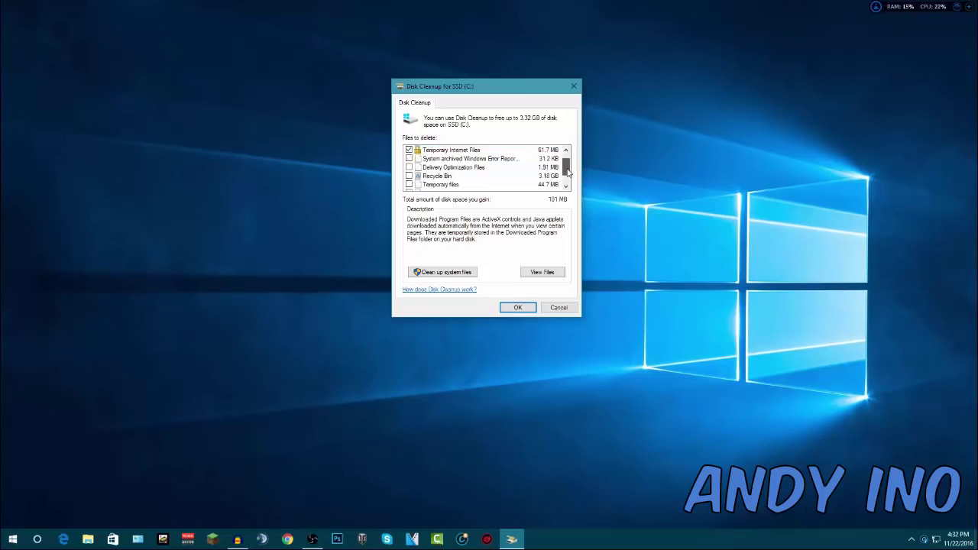
scroll(569, 170, up, 1)
click(408, 166)
click(409, 176)
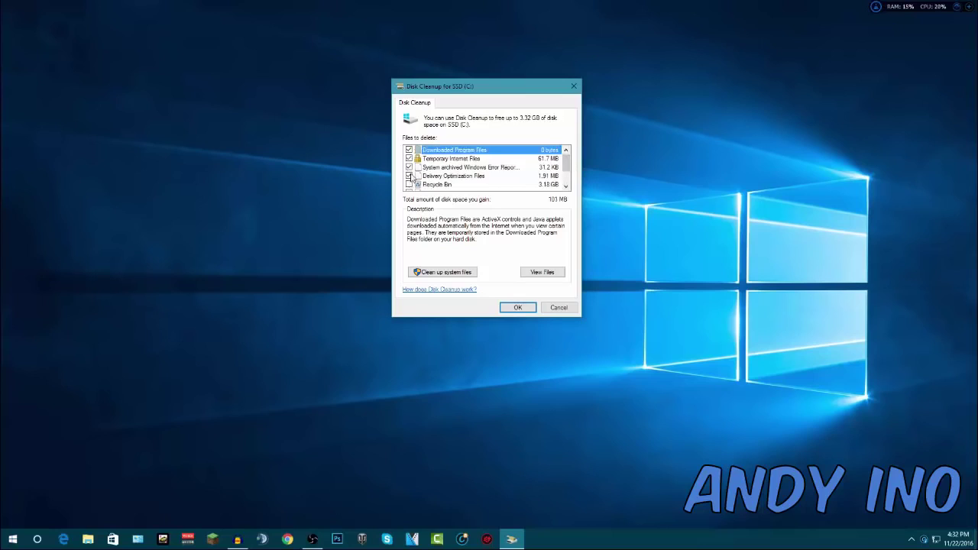
scroll(565, 175, down, 1)
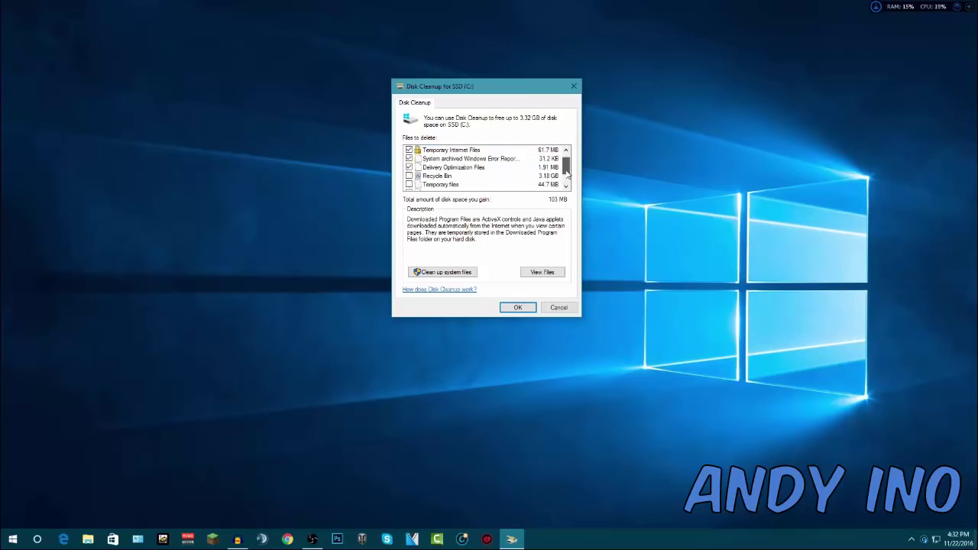
click(409, 176)
click(408, 185)
scroll(417, 182, down, 1)
click(410, 184)
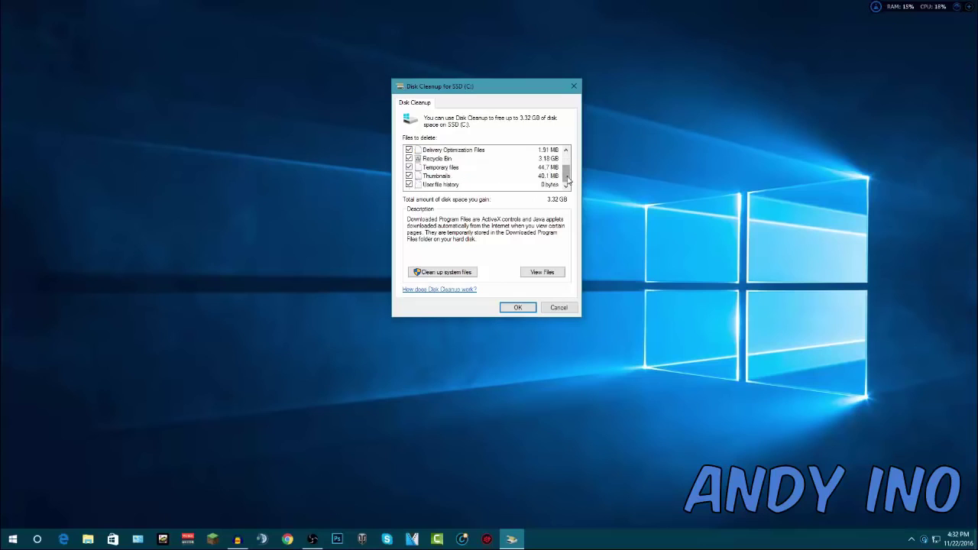
click(434, 159)
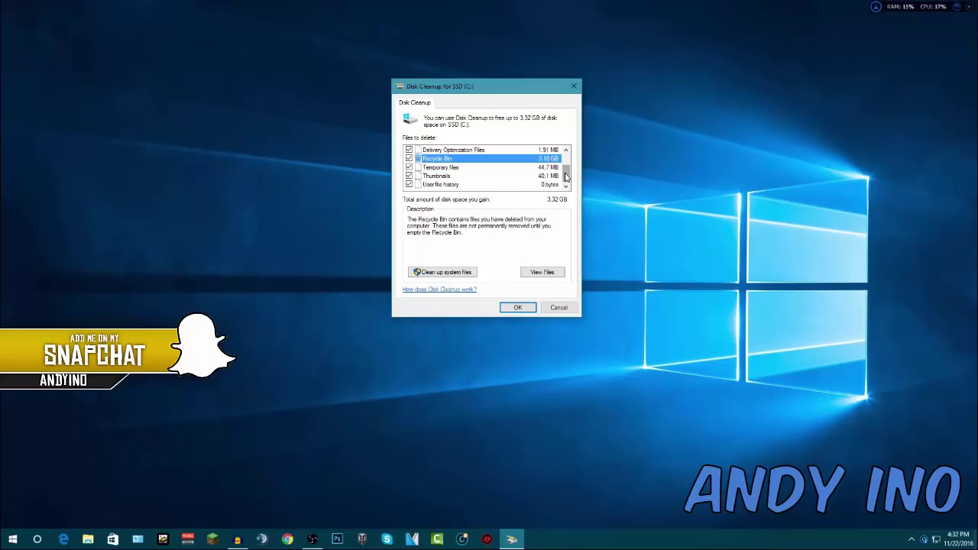
drag(566, 175, 566, 166)
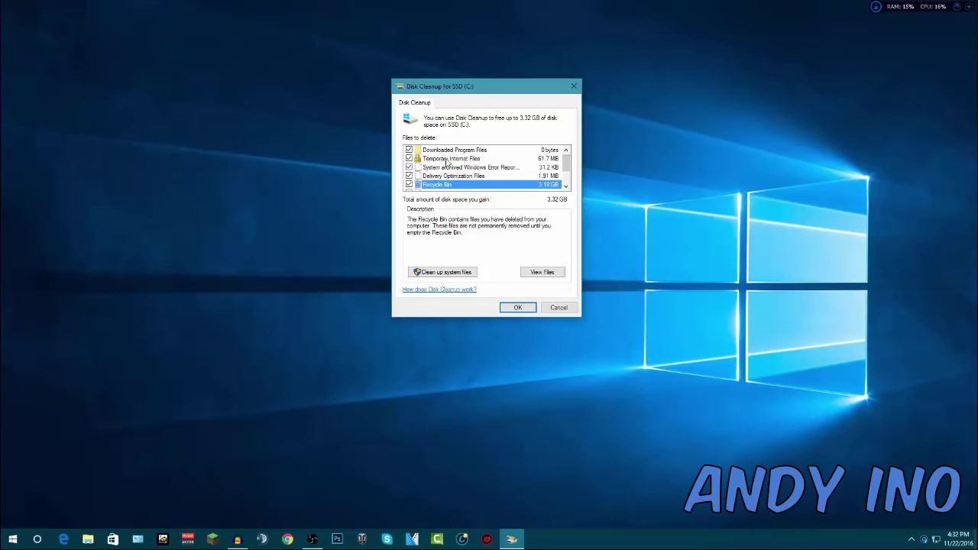
- Permanently delete the ticked files from SSD (C:) and let the cleanup finish
click(517, 307)
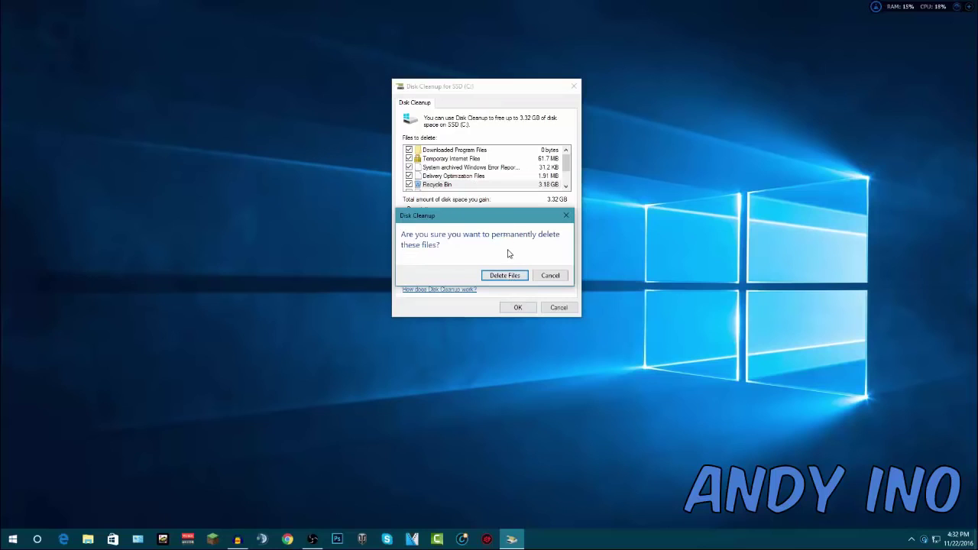
click(511, 275)
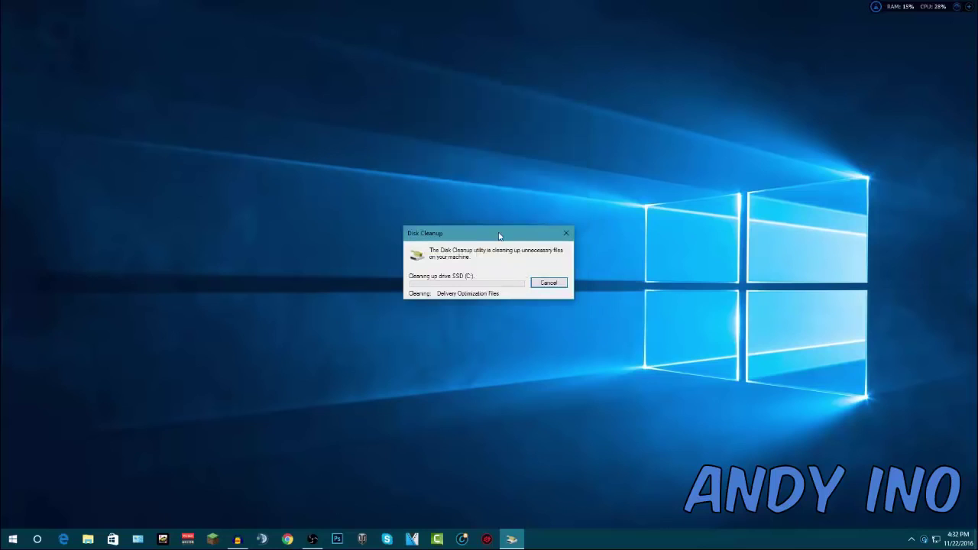
drag(499, 236, 504, 224)
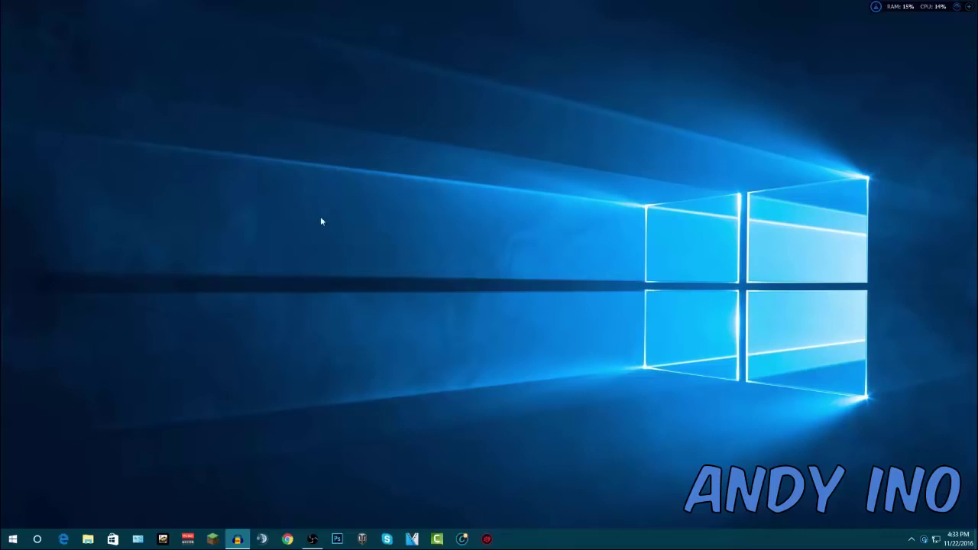
- Search the Start menu for 'defrag' and launch Defragment and Optimize Drives
click(12, 539)
click(13, 539)
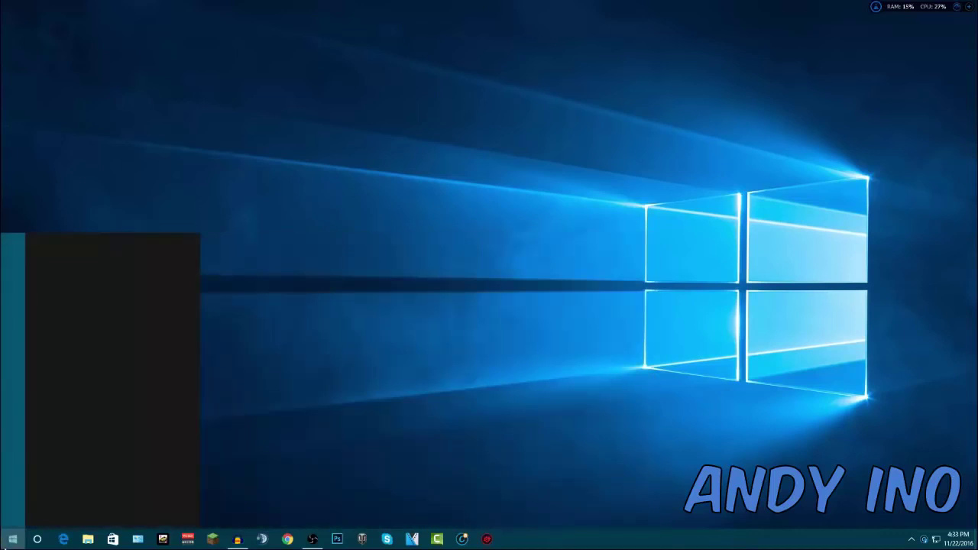
text(defr)
key(BackSpace)
key(BackSpace)
key(BackSpace)
key(BackSpace)
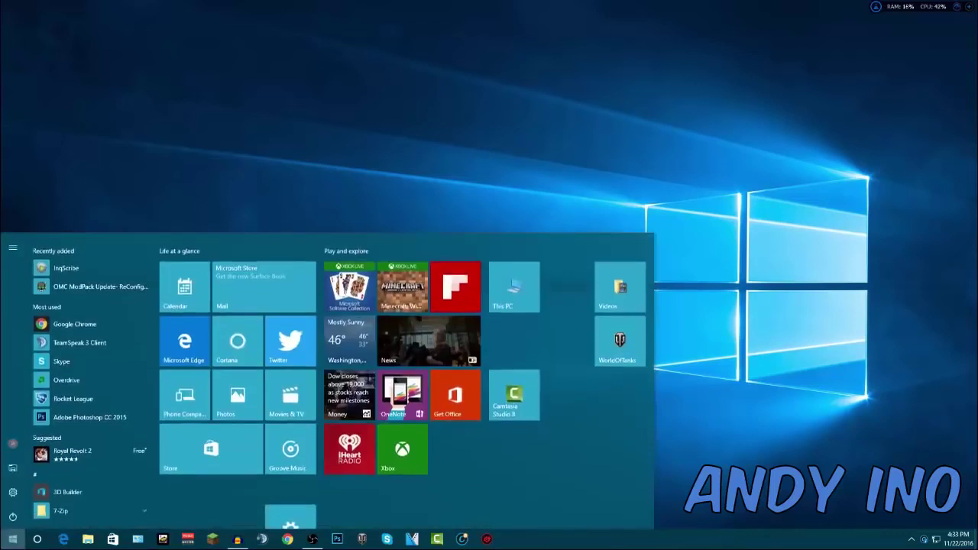
key(Escape)
click(12, 538)
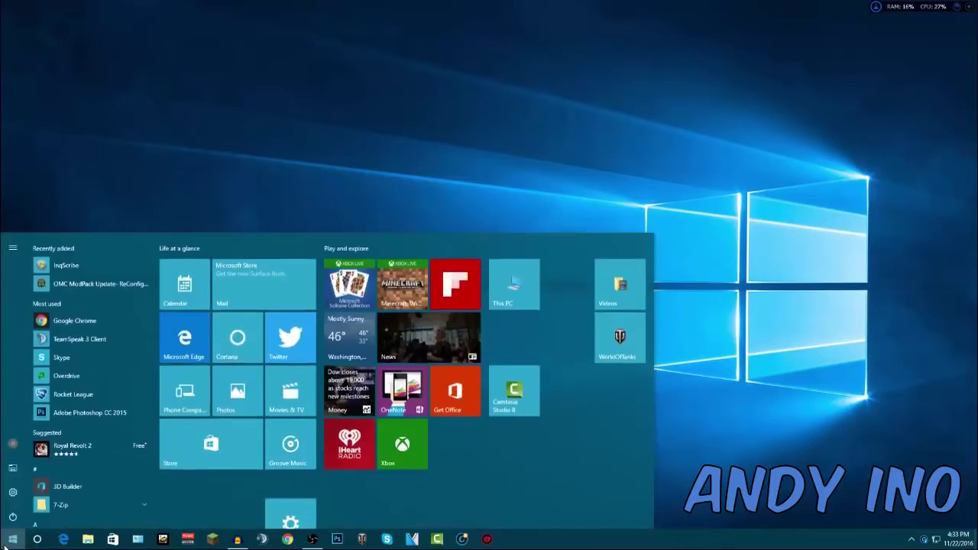
text(defrag)
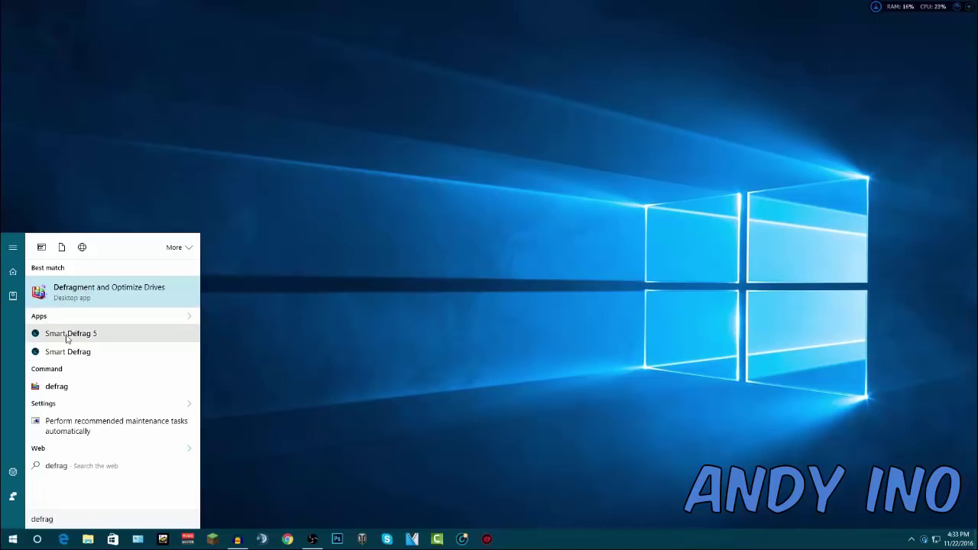
click(67, 293)
drag(416, 156, 433, 146)
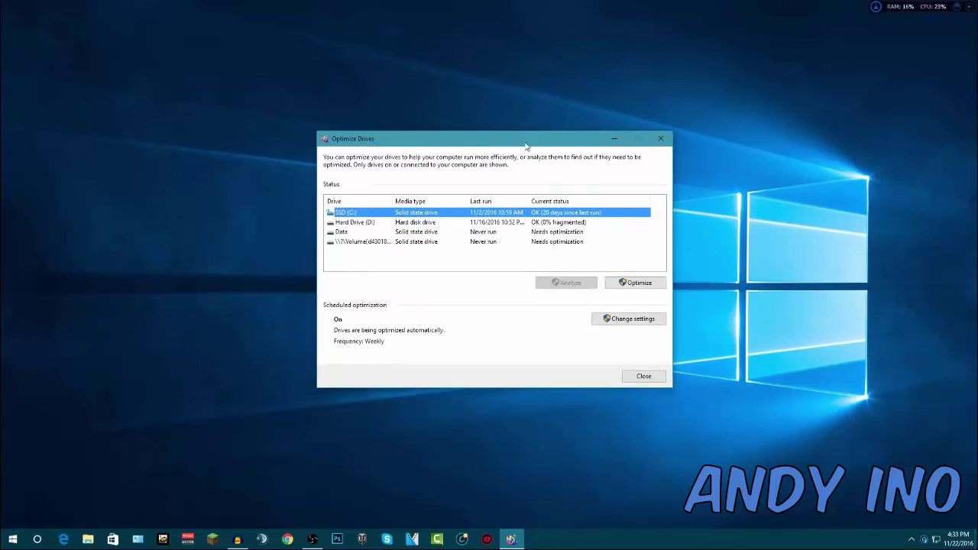
- Select Hard Drive (D:) in Optimize Drives, showing it as OK (0% fragmented)
drag(569, 137, 552, 121)
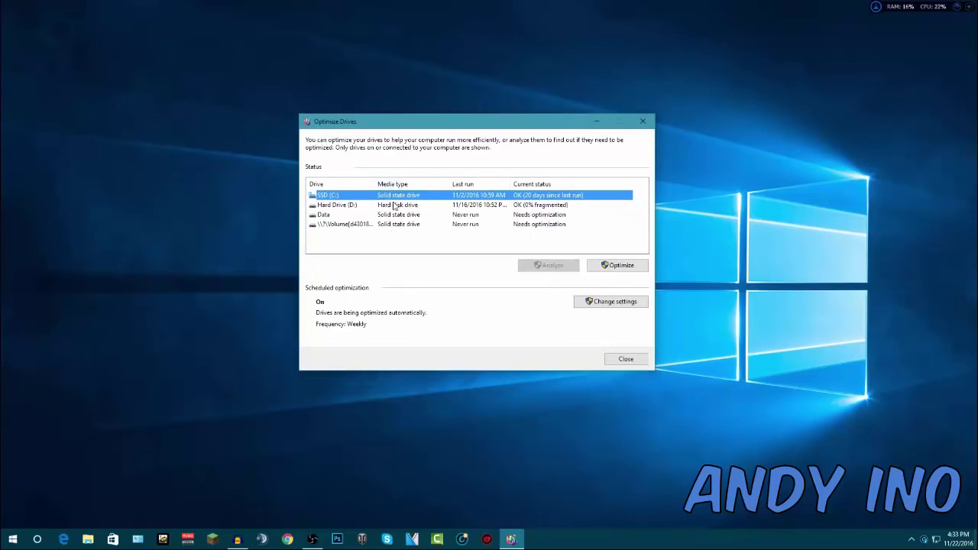
drag(421, 134, 430, 127)
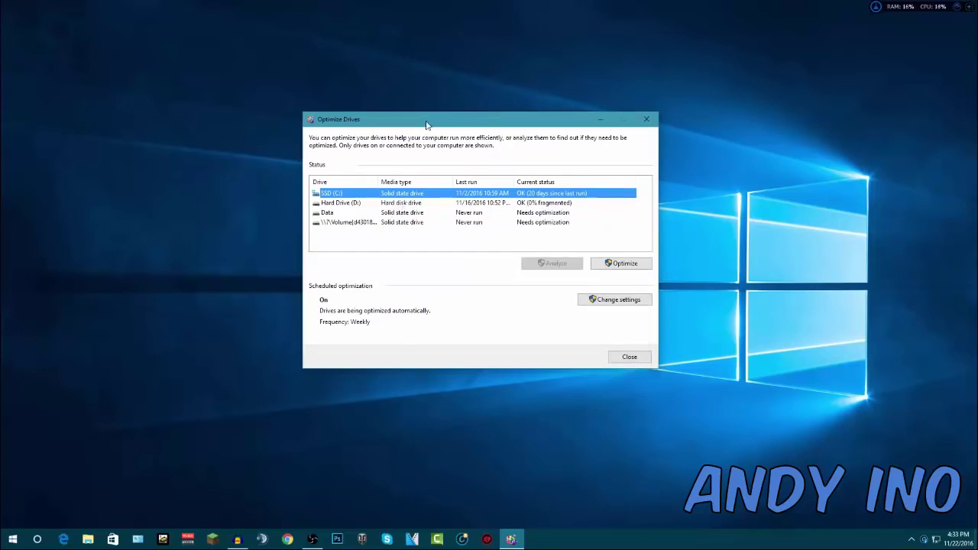
drag(431, 125, 451, 142)
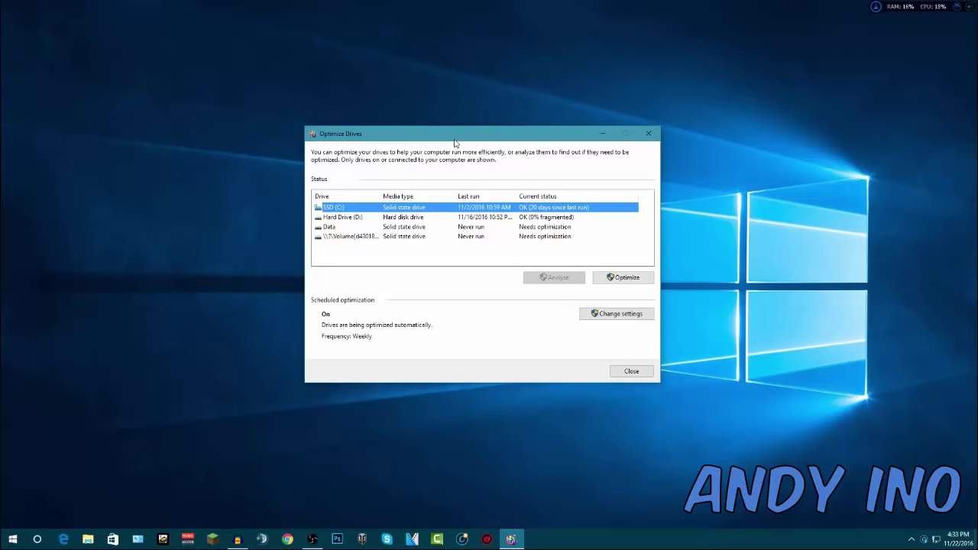
drag(477, 140, 480, 139)
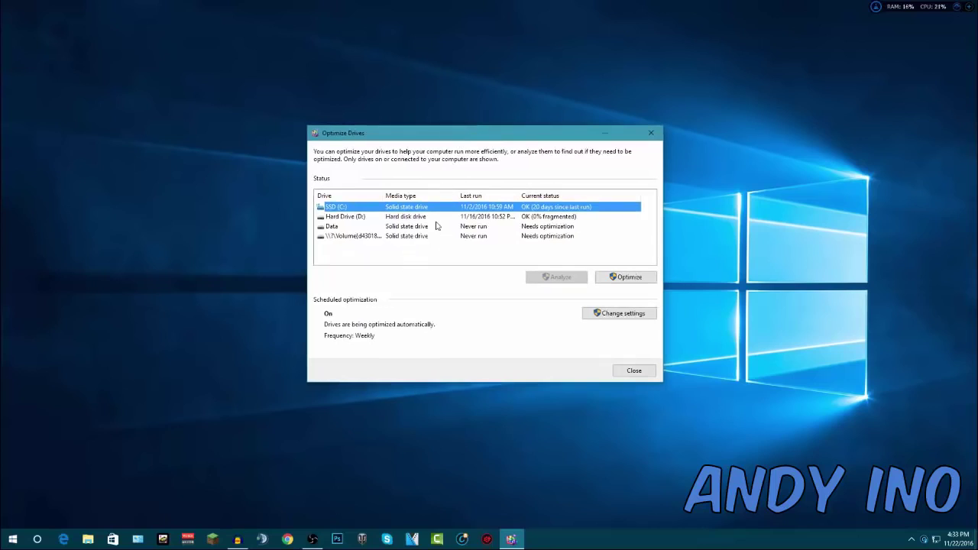
click(340, 217)
drag(411, 129, 415, 125)
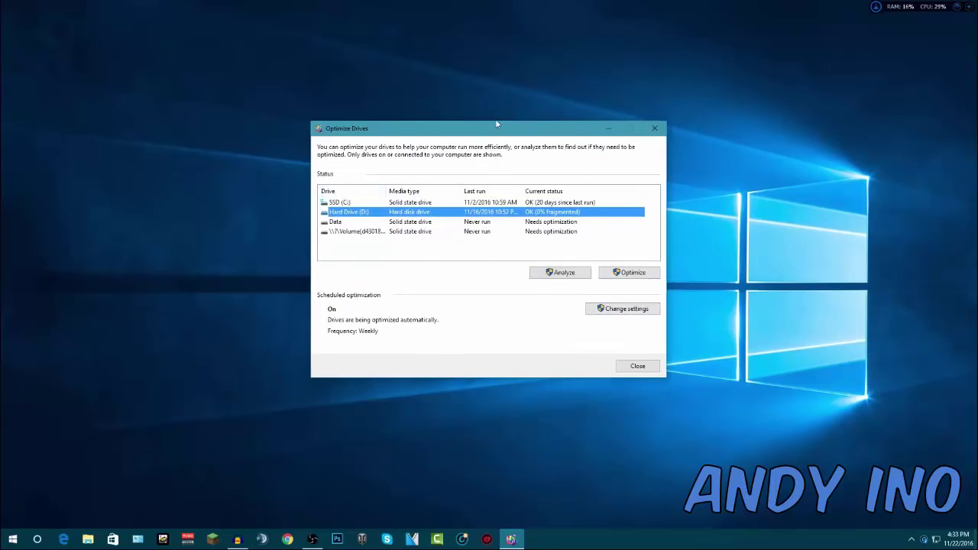
- Optimize Hard Drive (D:) until it reports last run 11/22/2016 4:34 PM, OK (0% fragmented)
click(638, 278)
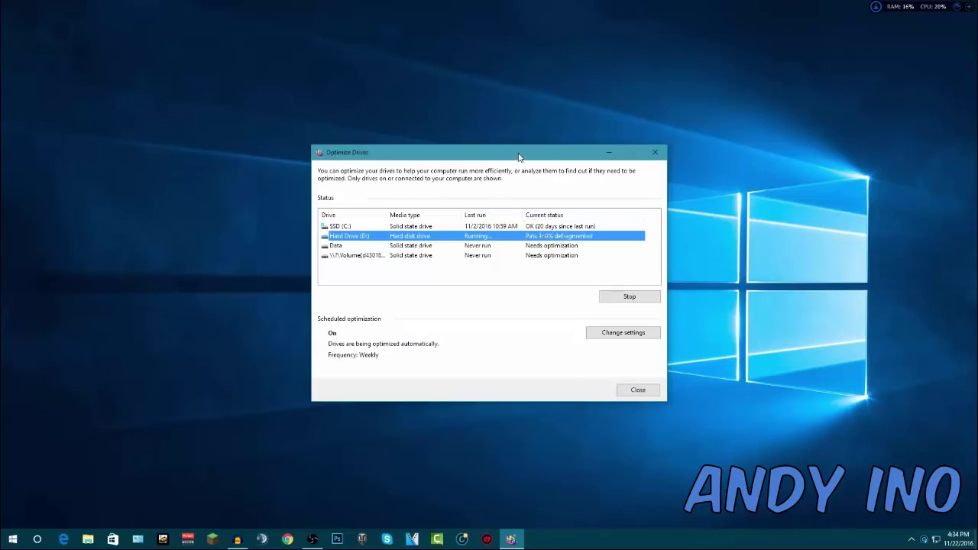
drag(518, 157, 497, 155)
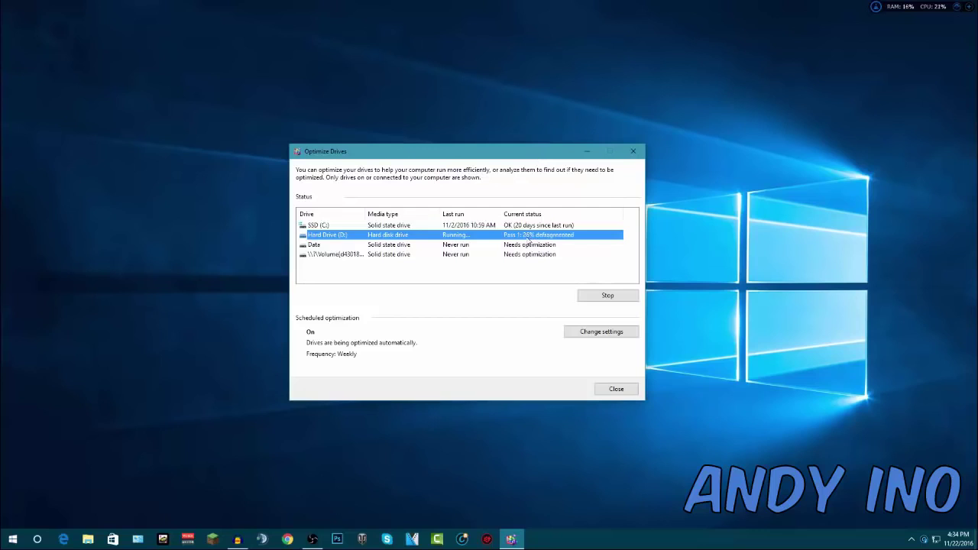
drag(534, 157, 516, 160)
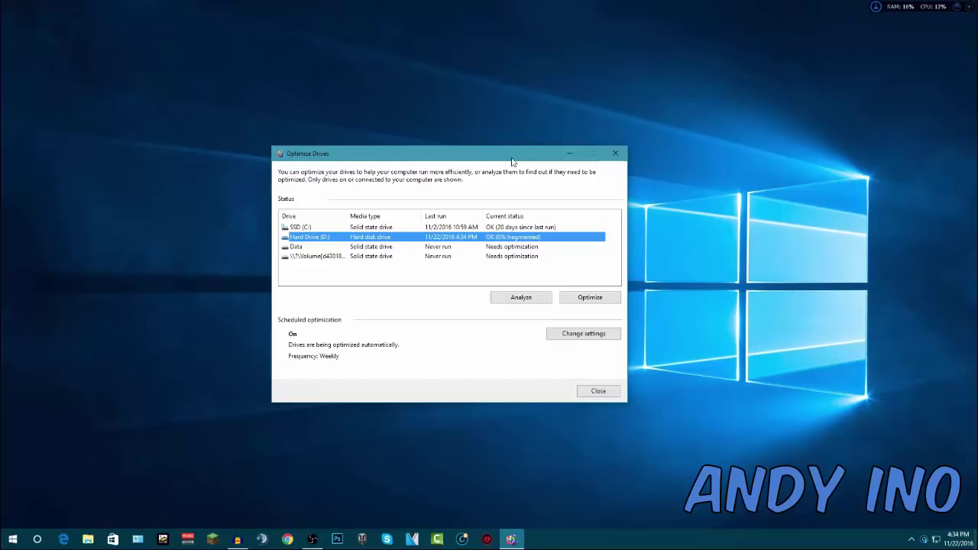
drag(513, 158, 497, 158)
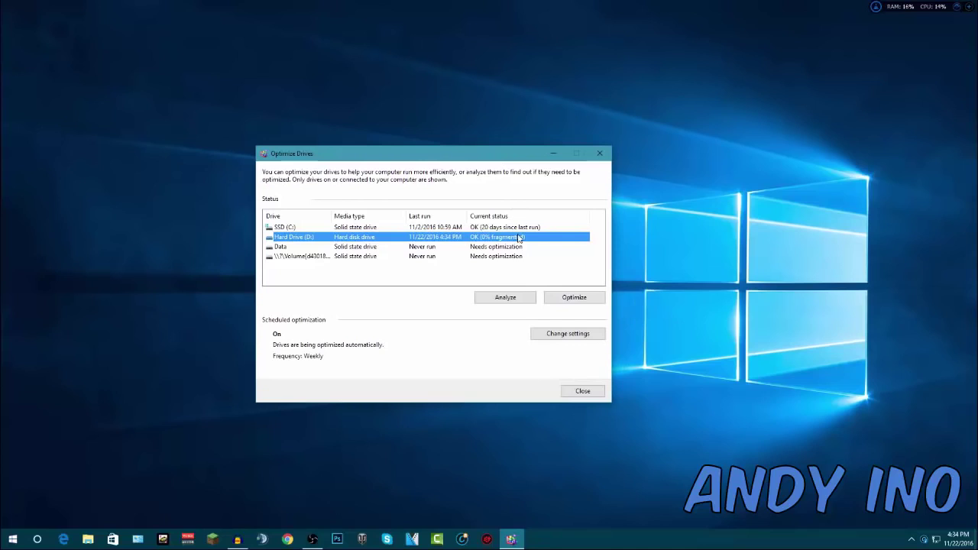
click(506, 247)
click(517, 236)
drag(432, 153, 440, 144)
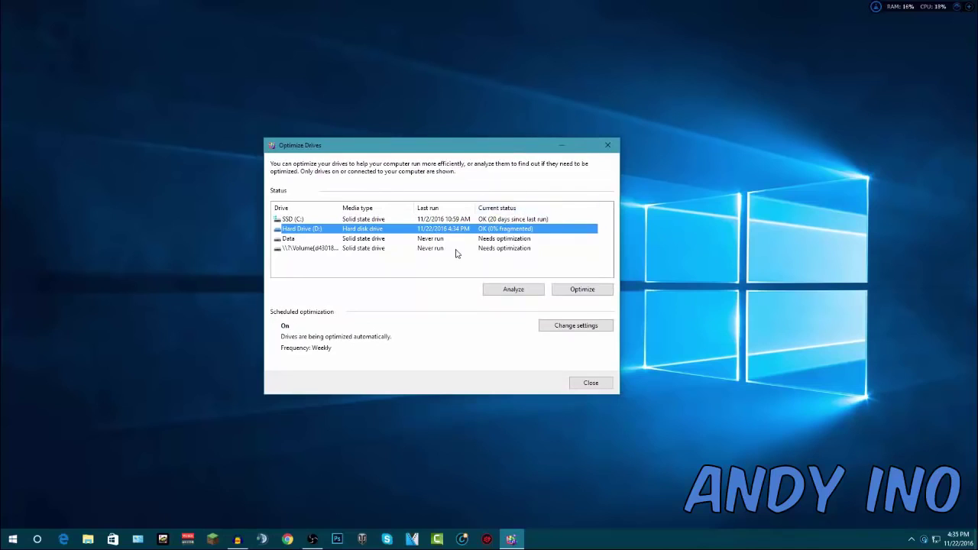
drag(504, 145, 471, 148)
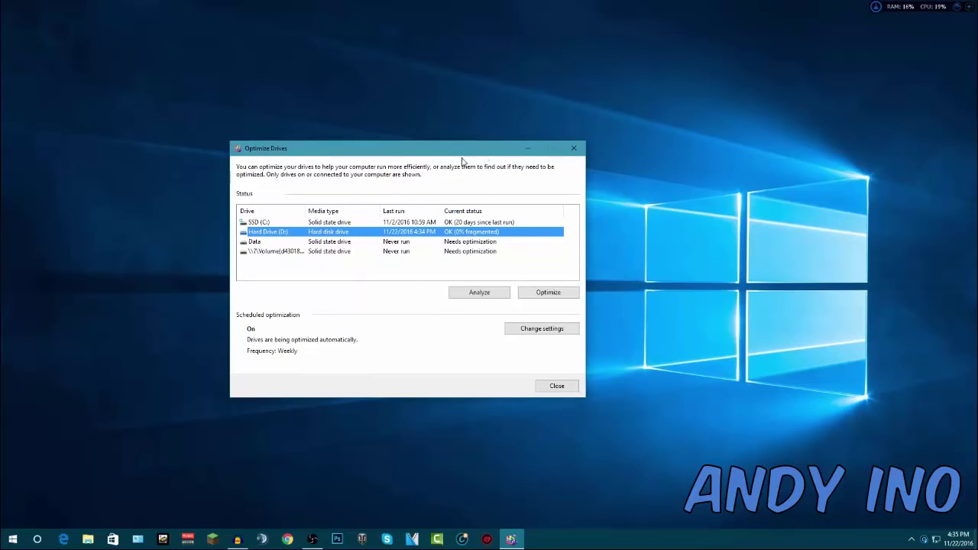
drag(463, 153, 484, 158)
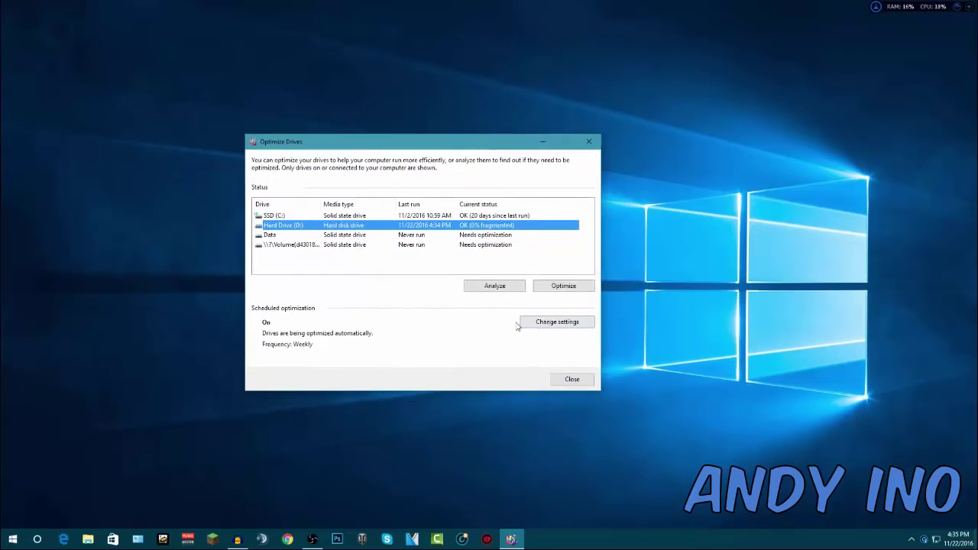
- Check the optimization schedule, leave it Weekly without changes, and close Optimize Drives
click(549, 325)
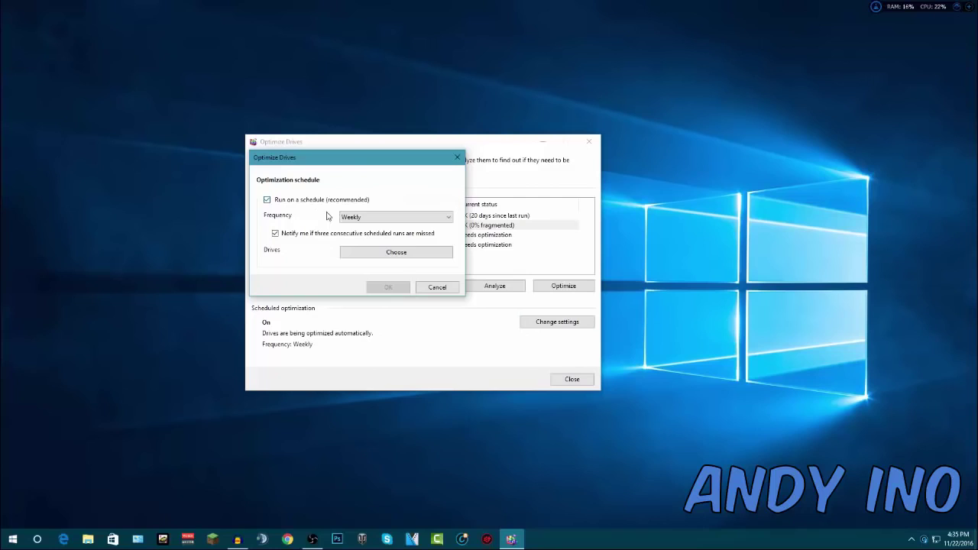
click(356, 217)
click(359, 219)
click(359, 219)
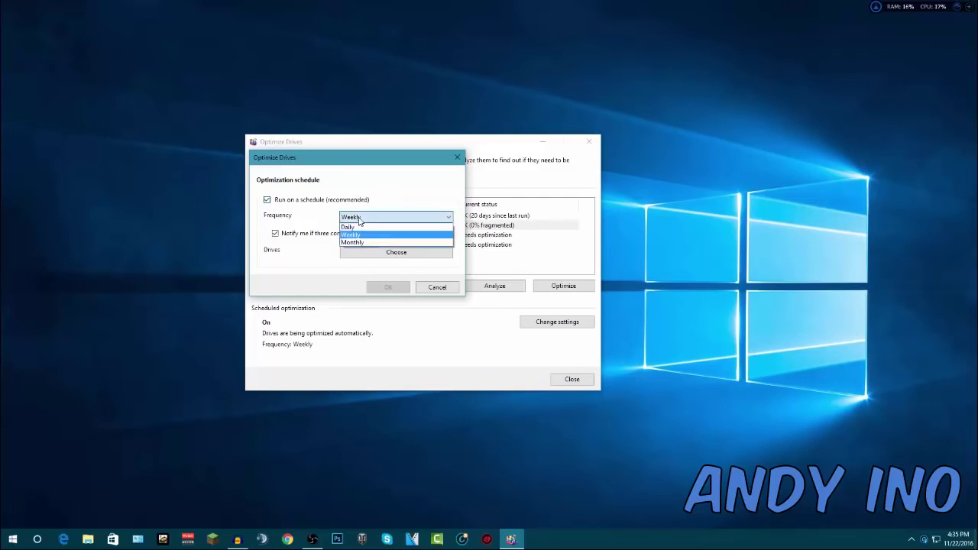
click(371, 222)
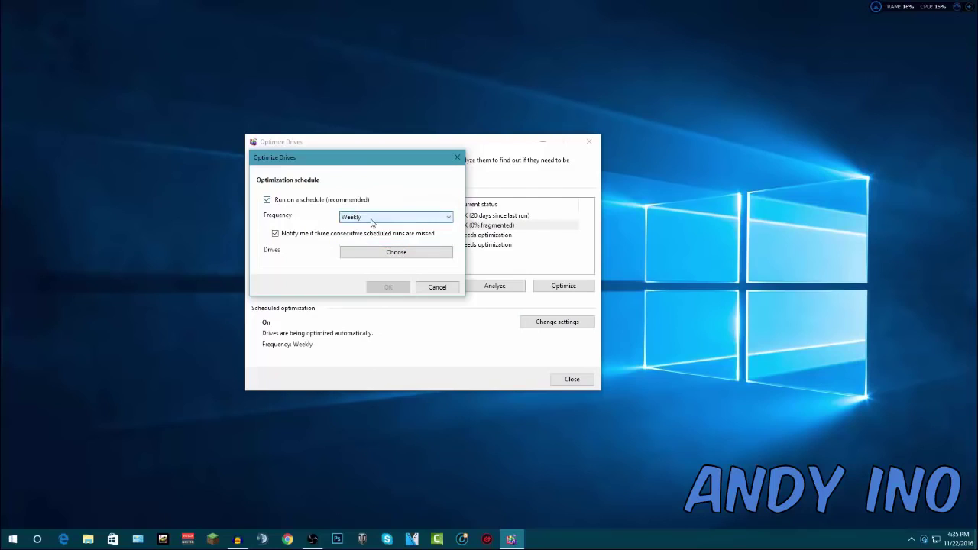
click(454, 293)
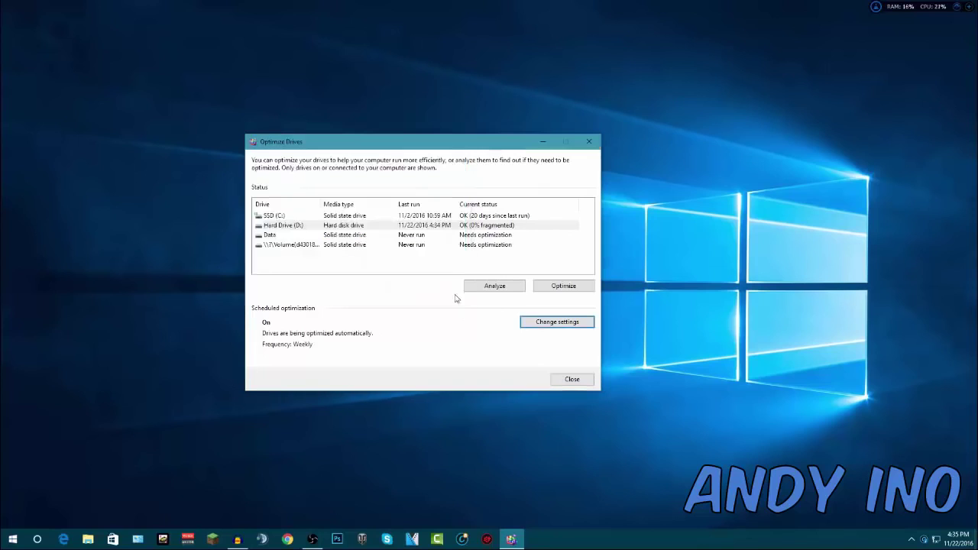
click(569, 379)
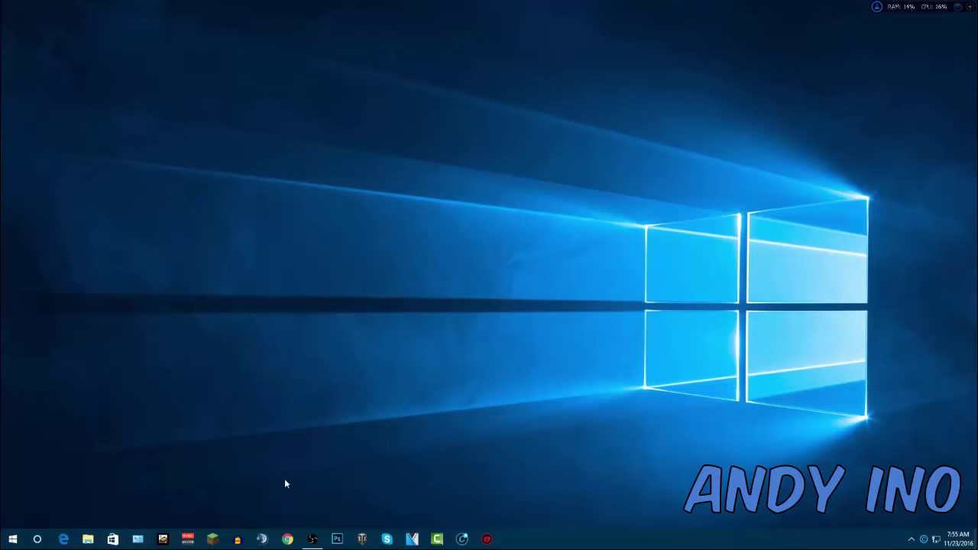
- Open Control Panel via a Start search for 'control' and switch its view to Large icons
click(14, 540)
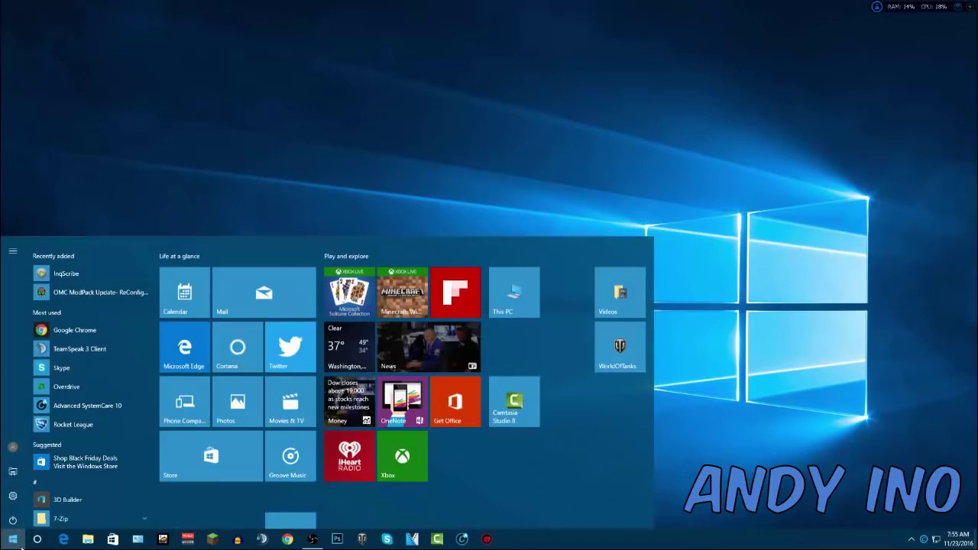
text(control)
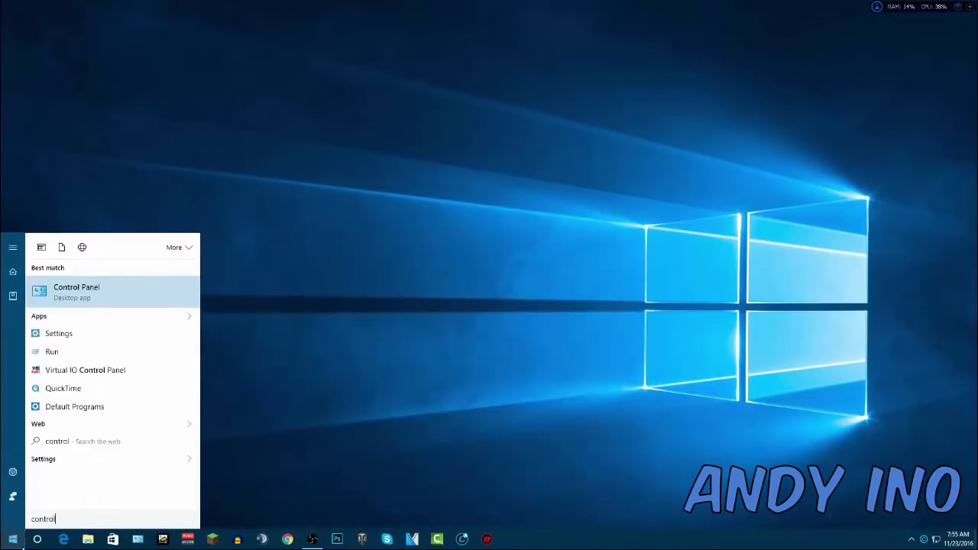
click(65, 287)
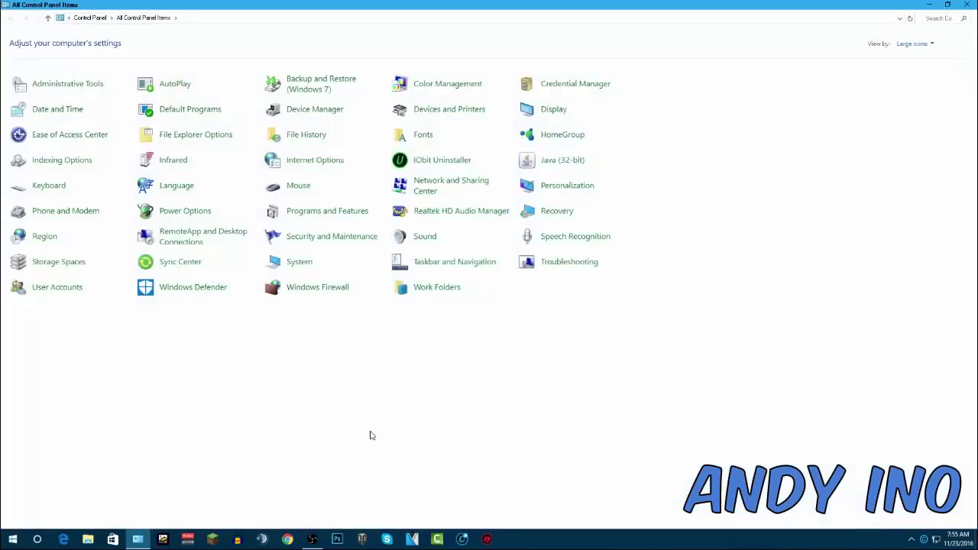
click(913, 44)
click(917, 56)
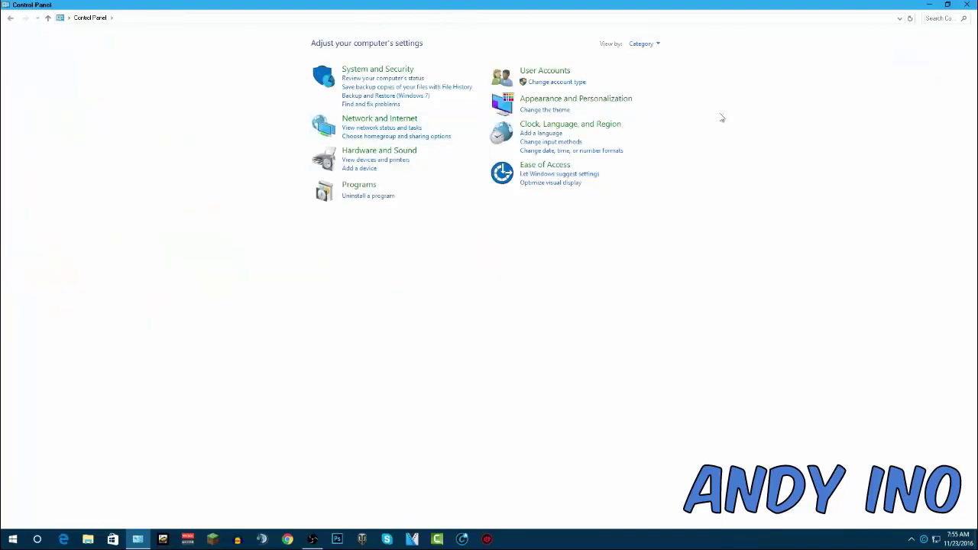
click(646, 44)
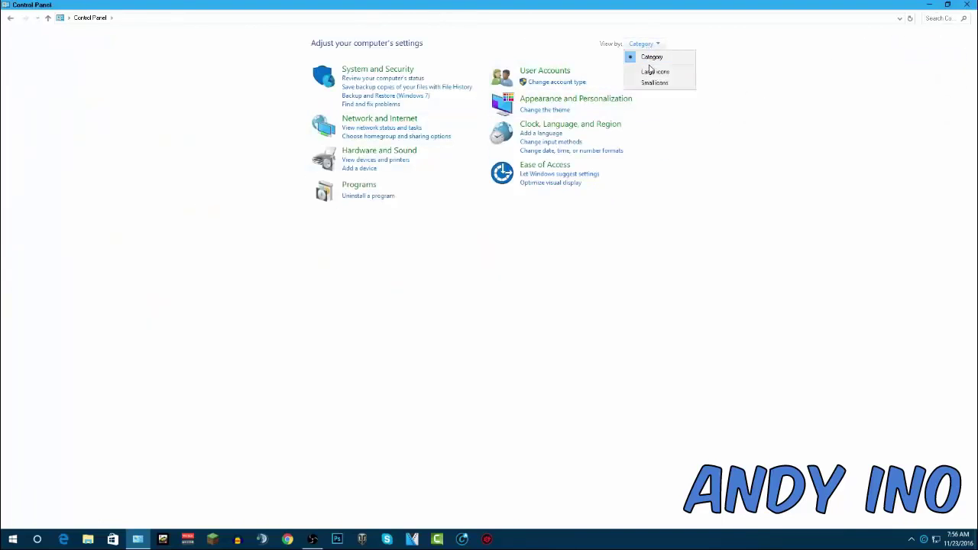
click(646, 70)
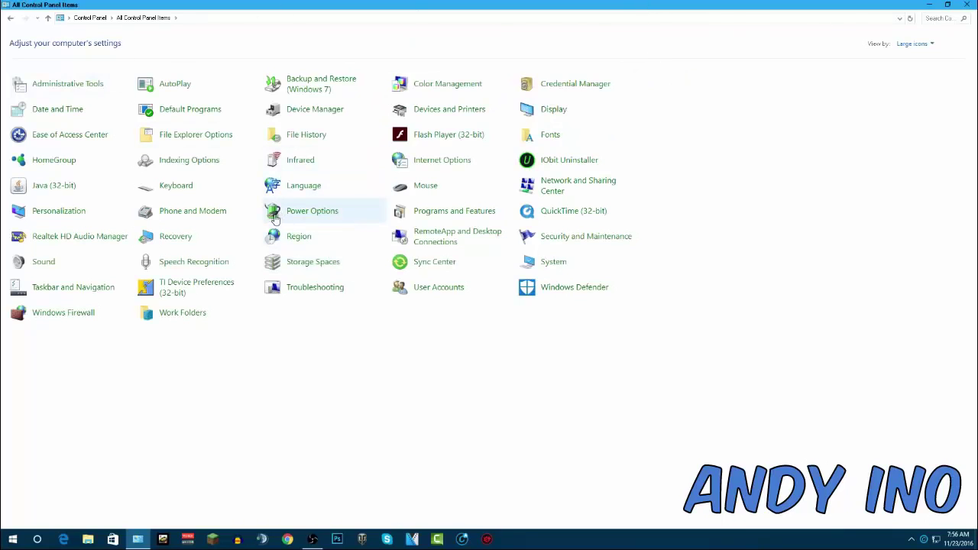
- Make Samsung High Performance the active power plan in Power Options, then close the window
click(324, 211)
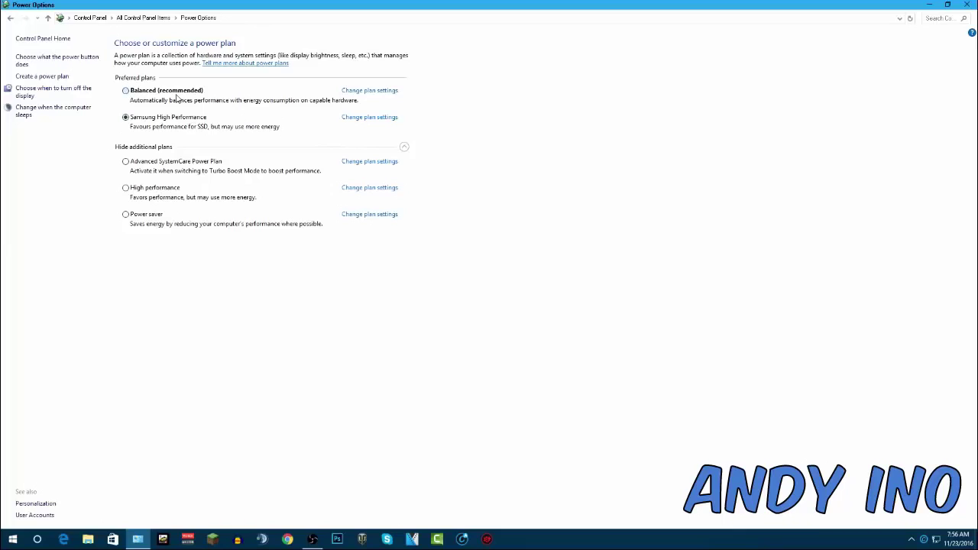
click(126, 117)
click(405, 147)
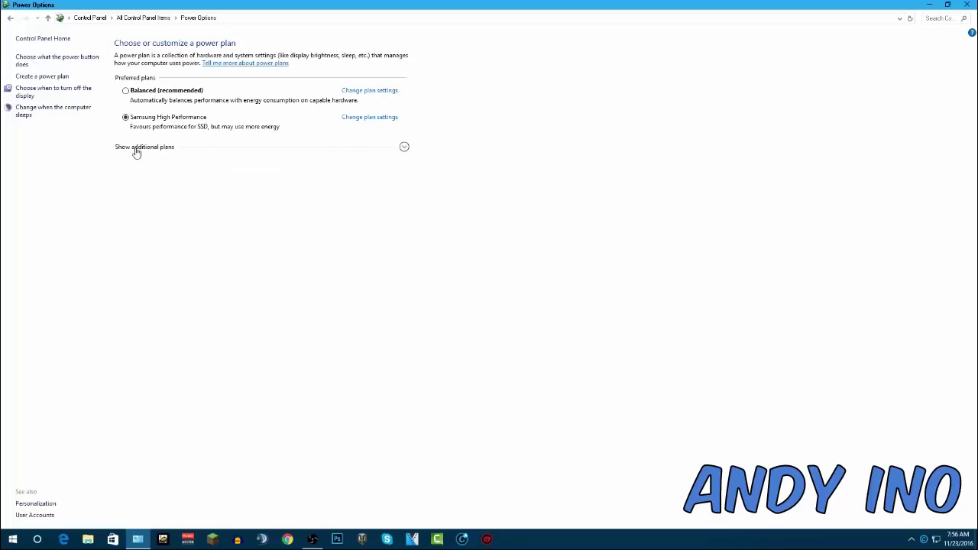
click(405, 148)
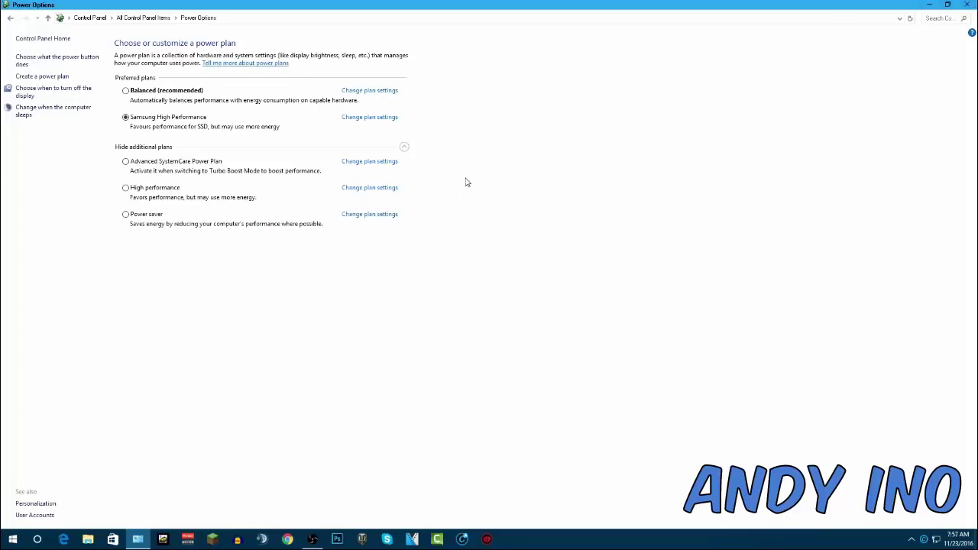
click(969, 5)
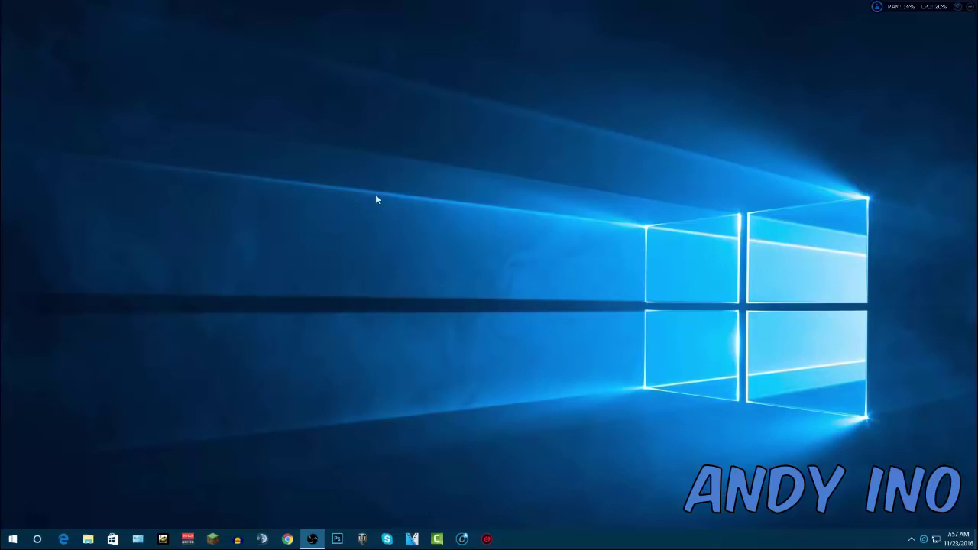
- Right-click an empty spot on the desktop to bring up the menu with AMD Radeon Settings
right_click(342, 175)
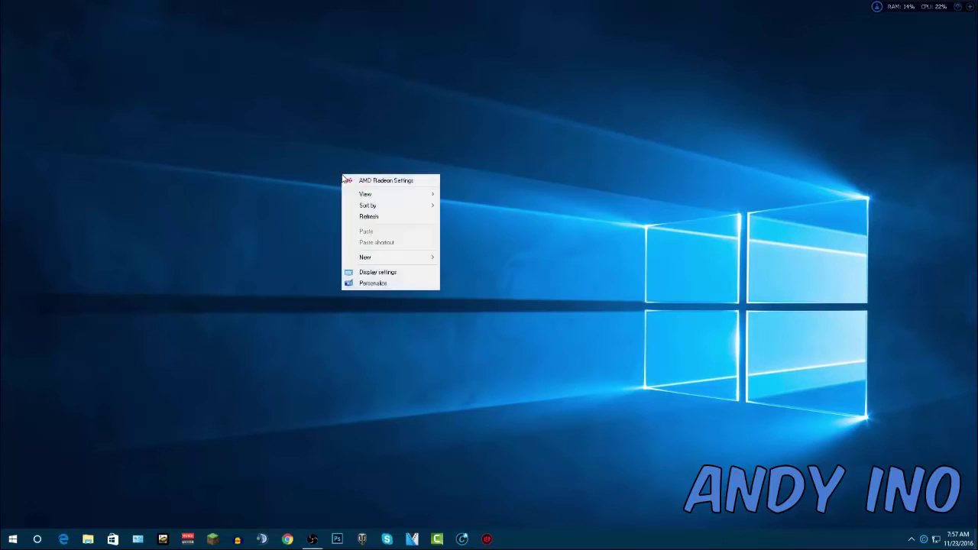
mouse_move(406, 196)
- Launch AMD Radeon Settings and review the Global Graphics and Global OverDrive clock and fan settings
click(381, 182)
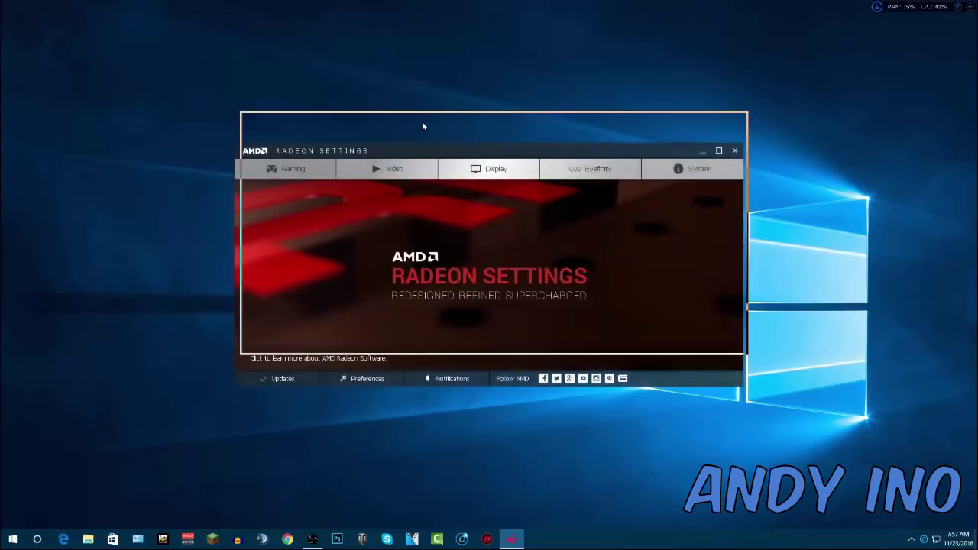
click(338, 138)
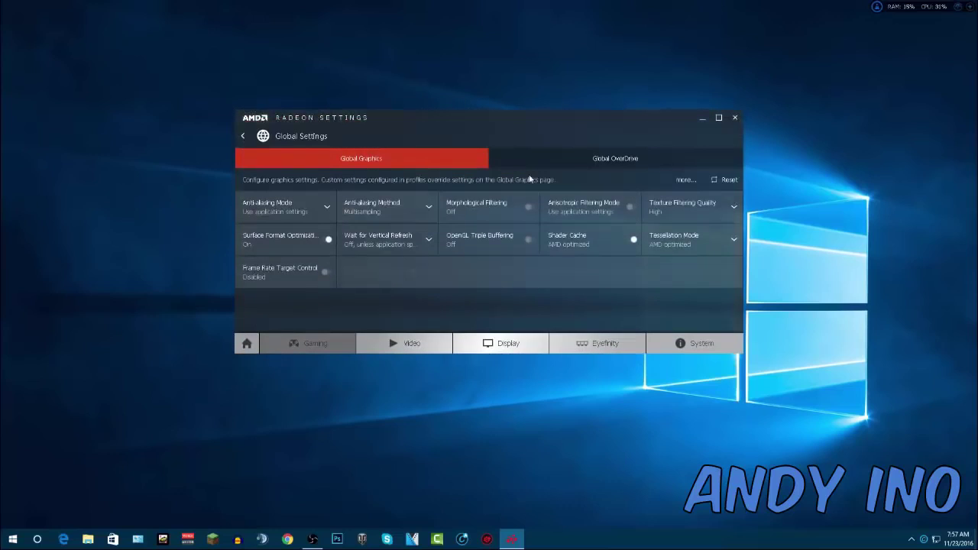
click(577, 162)
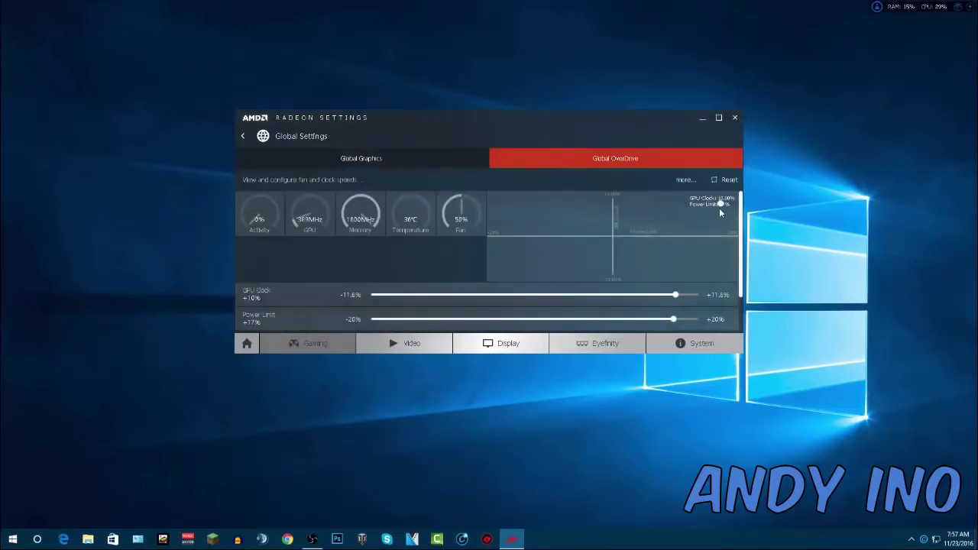
scroll(627, 273, down, 2)
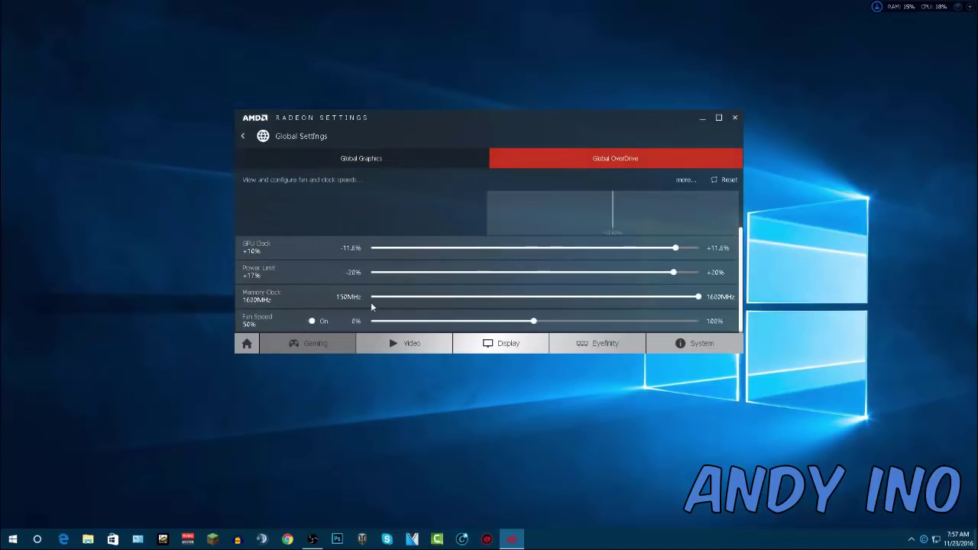
scroll(455, 263, up, 2)
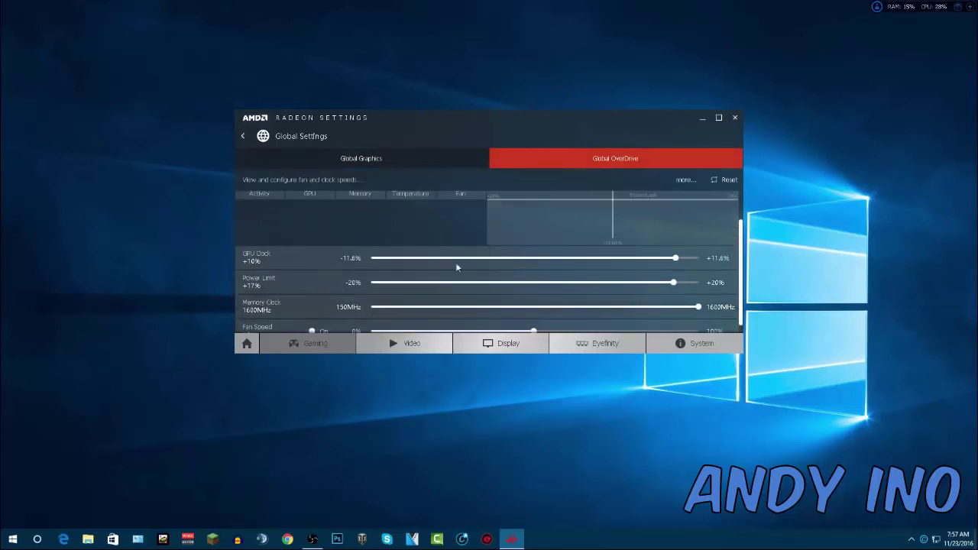
- Return to Global Graphics, then close the Radeon Settings window
click(384, 158)
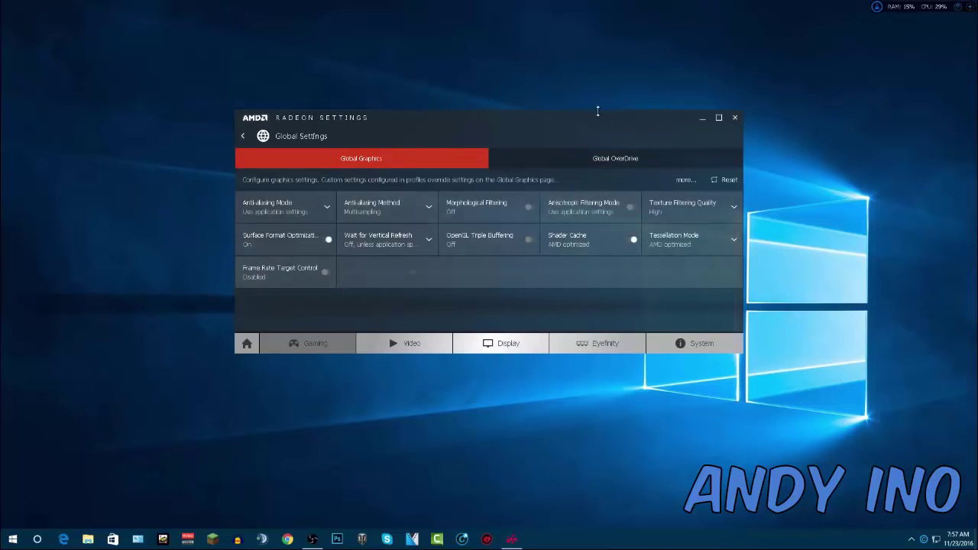
drag(598, 111, 609, 100)
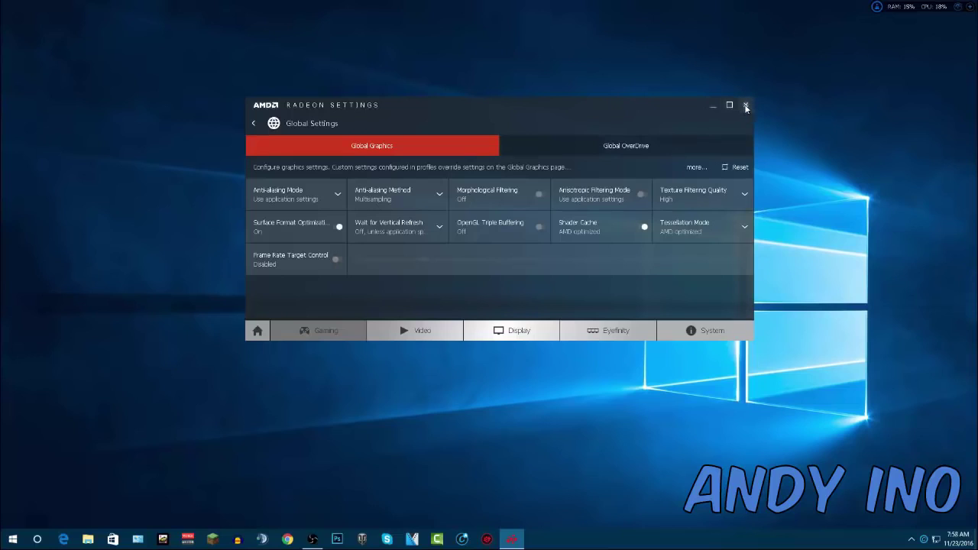
click(746, 107)
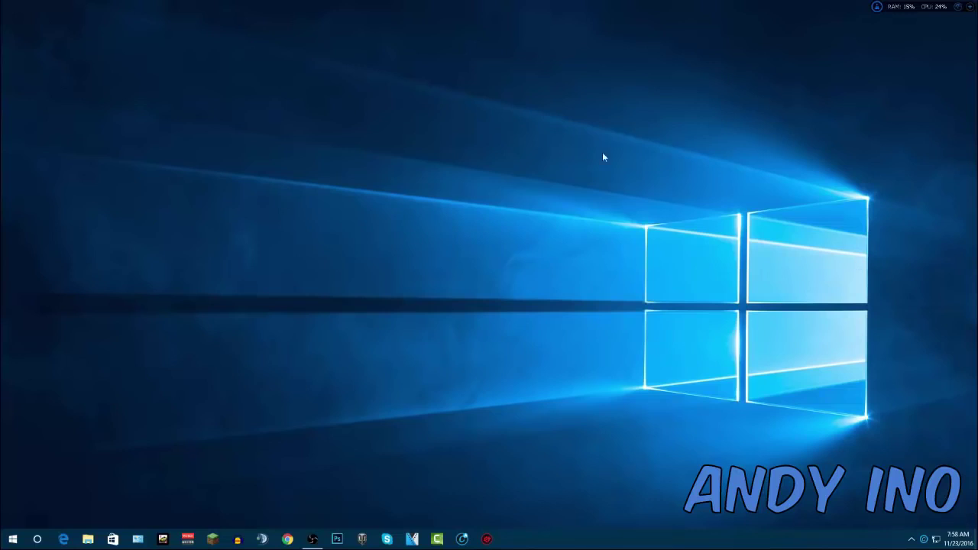
- Launch Task Manager from the taskbar's shortcut menu
right_click(961, 539)
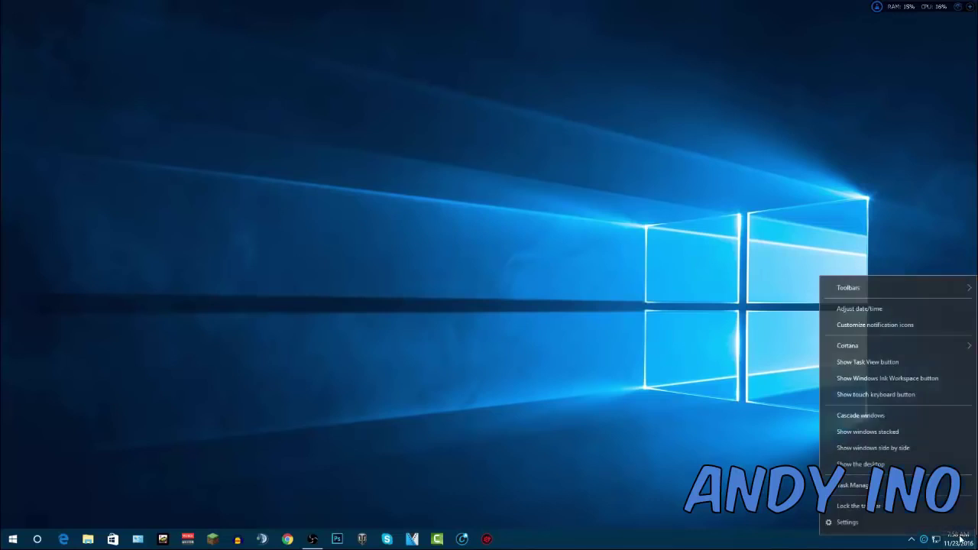
click(852, 485)
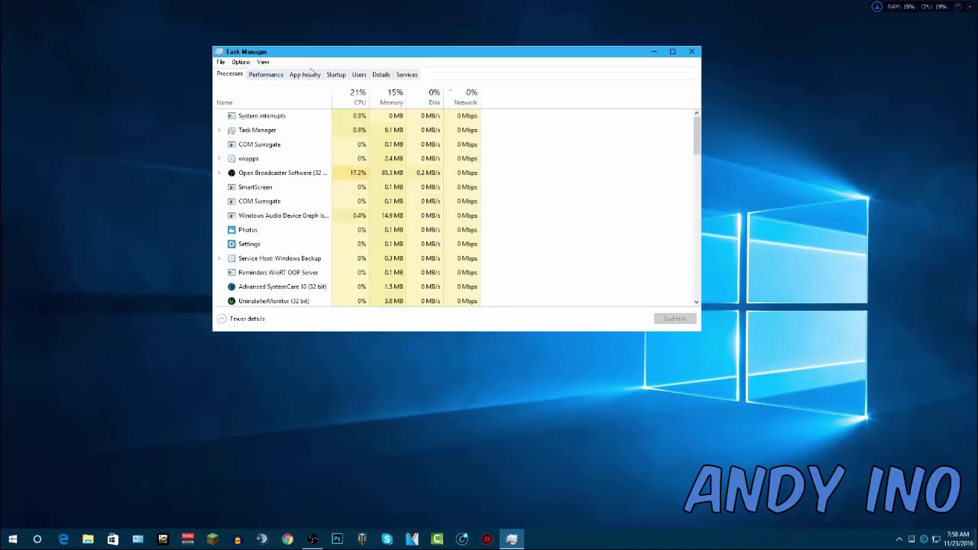
- Review the Startup list with Skype, iTunesHelper and updaters disabled, unchanged, then close Task Manager
click(336, 76)
drag(365, 55, 367, 49)
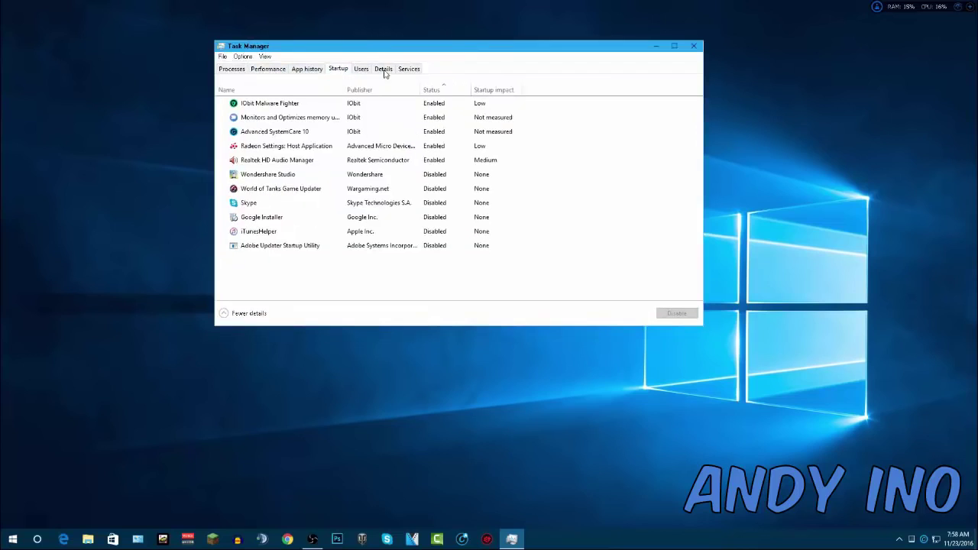
drag(446, 57, 440, 55)
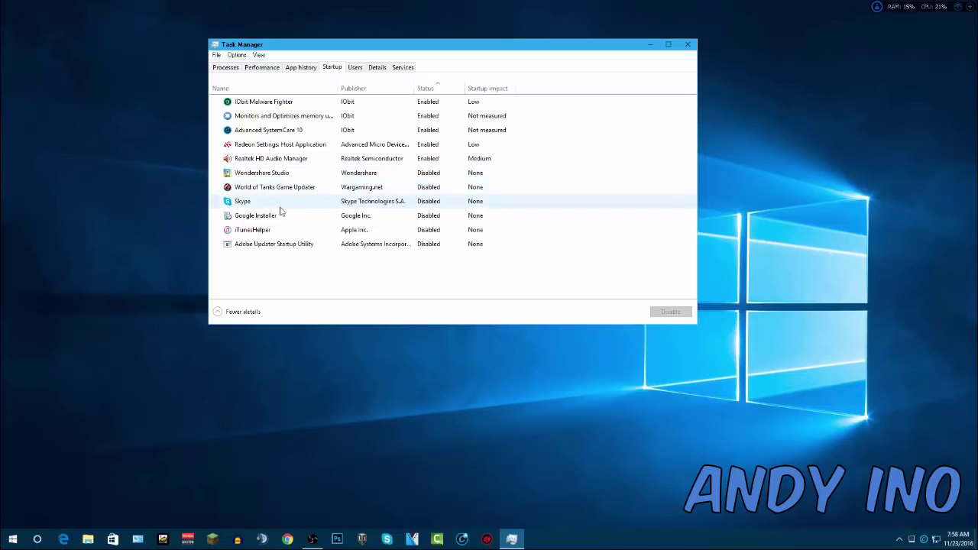
drag(448, 48, 431, 51)
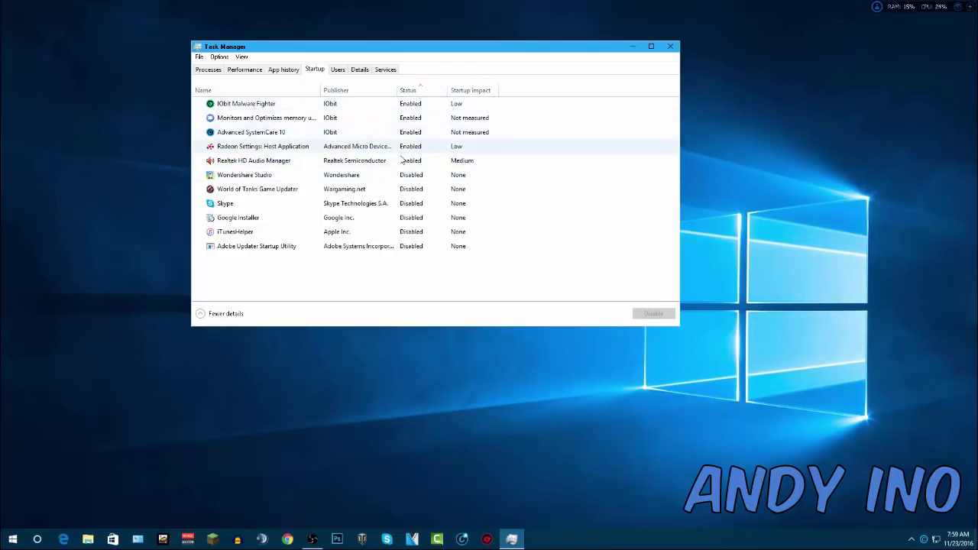
drag(422, 53, 414, 48)
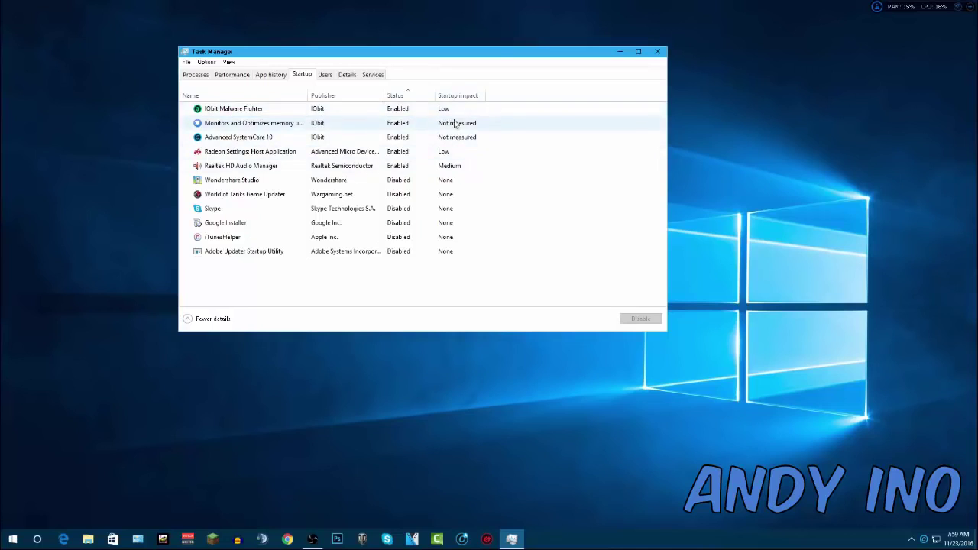
drag(498, 54, 508, 53)
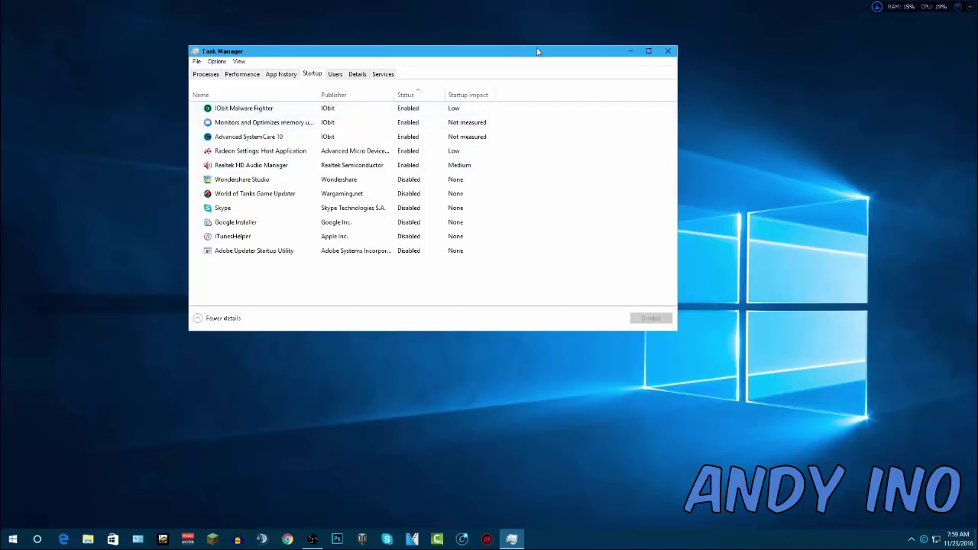
click(668, 51)
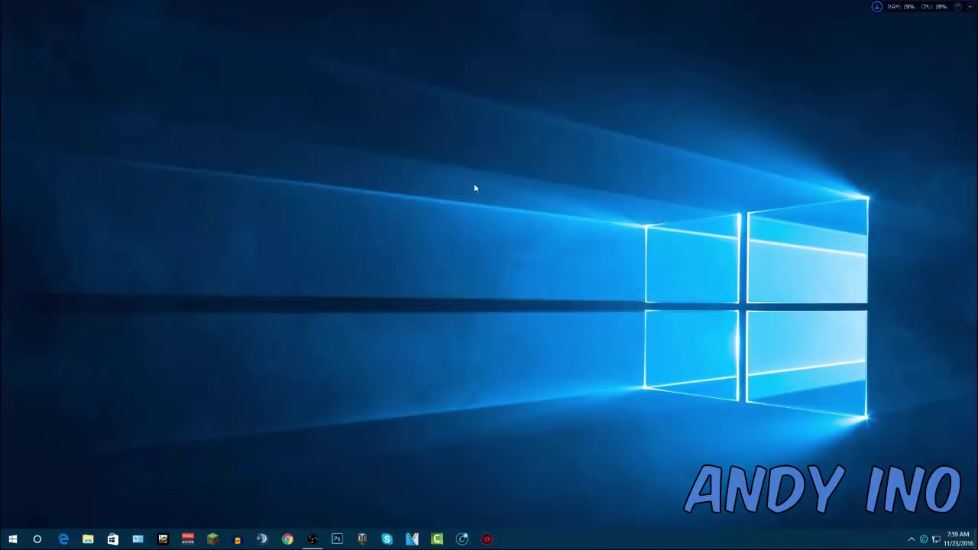
- Open Control Panel's System page showing Windows 10 Home and 12.0 GB RAM
click(138, 541)
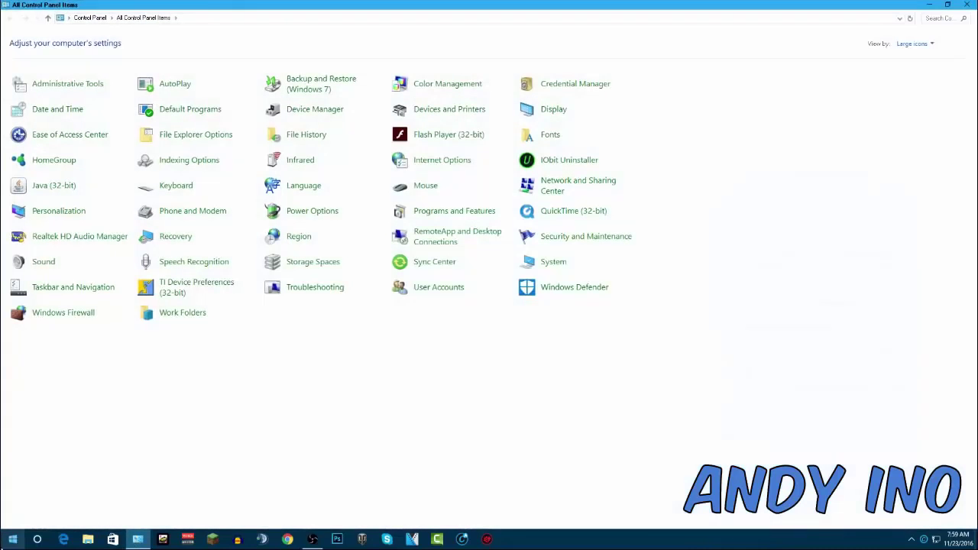
click(13, 539)
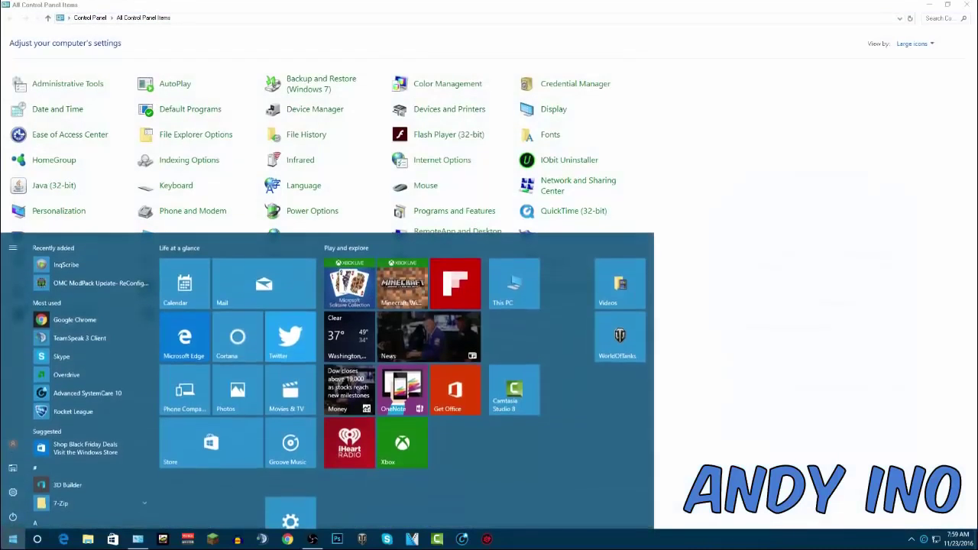
click(762, 401)
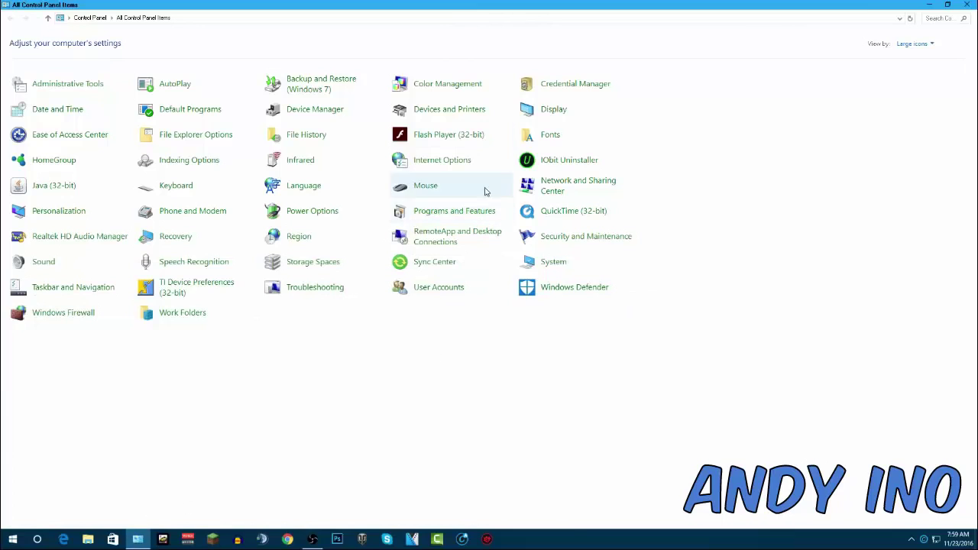
click(562, 261)
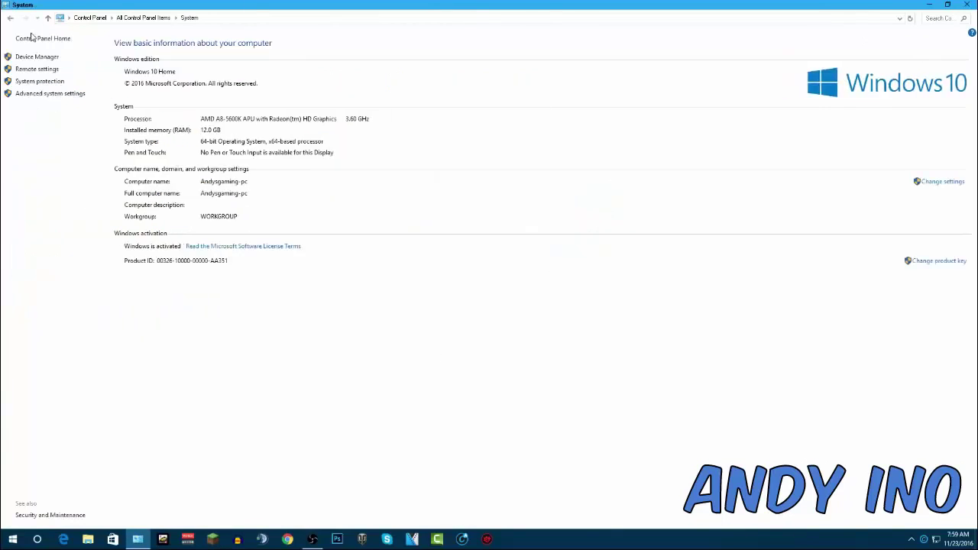
click(41, 95)
drag(122, 54, 419, 108)
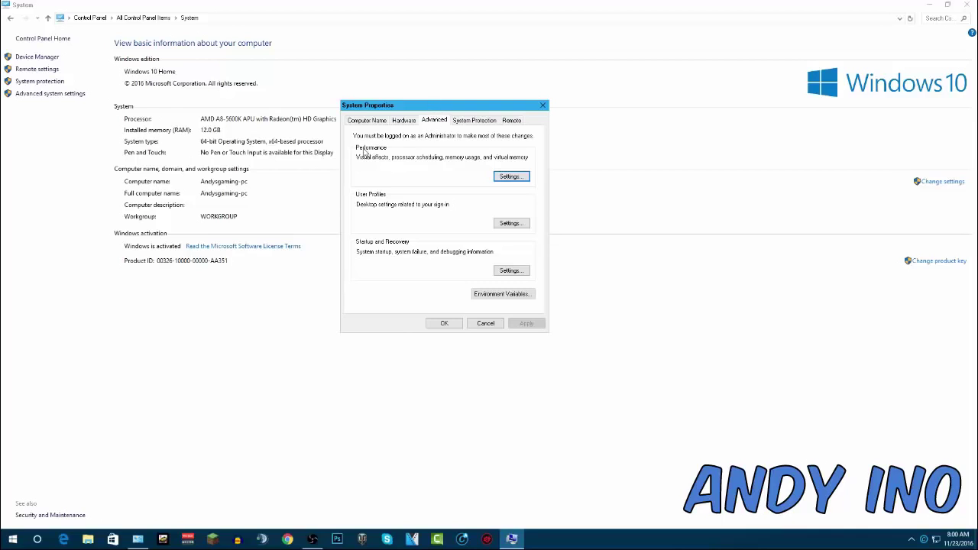
click(511, 177)
drag(467, 144, 454, 117)
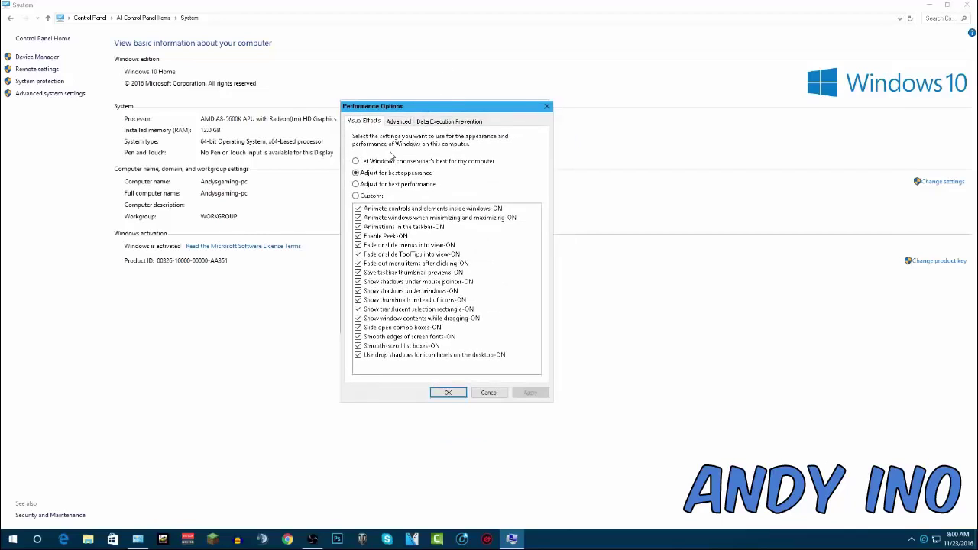
click(12, 539)
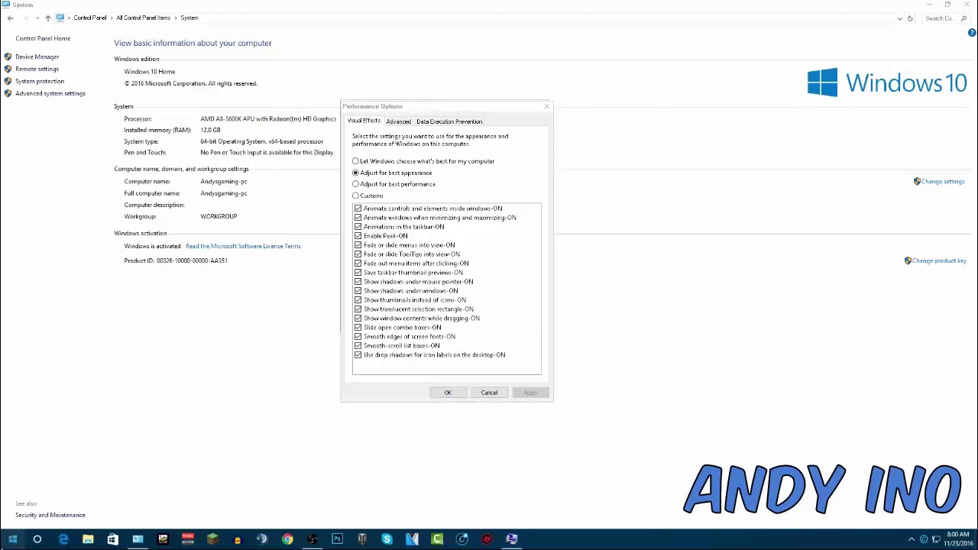
click(823, 375)
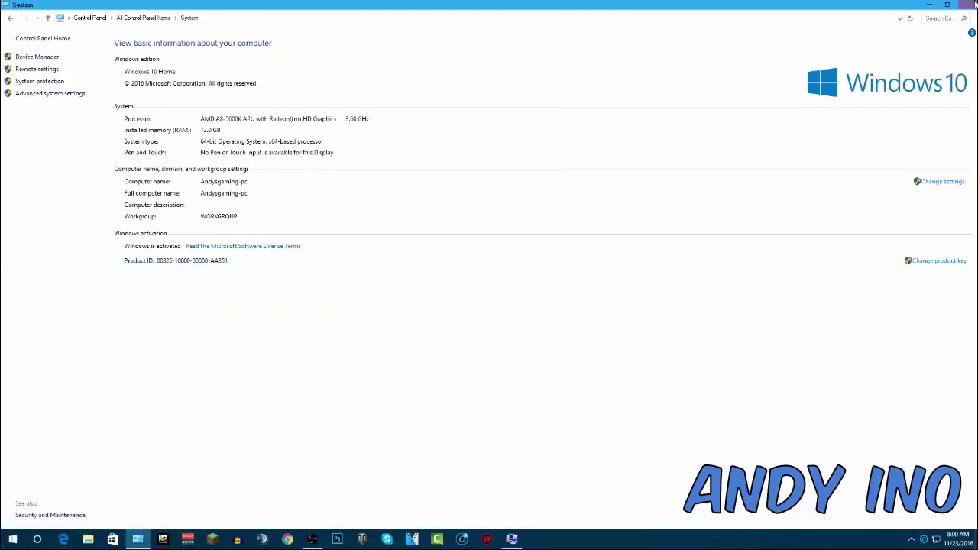
click(928, 7)
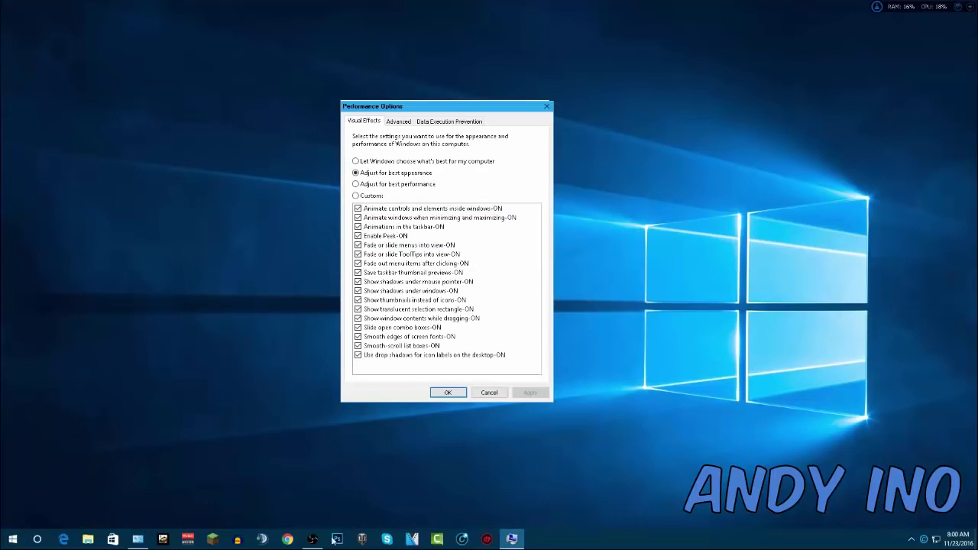
click(145, 544)
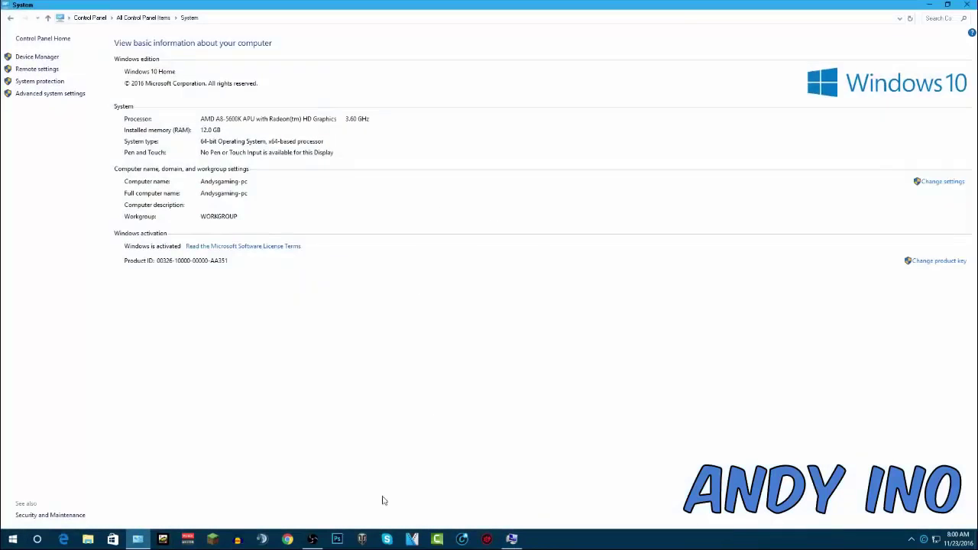
click(512, 539)
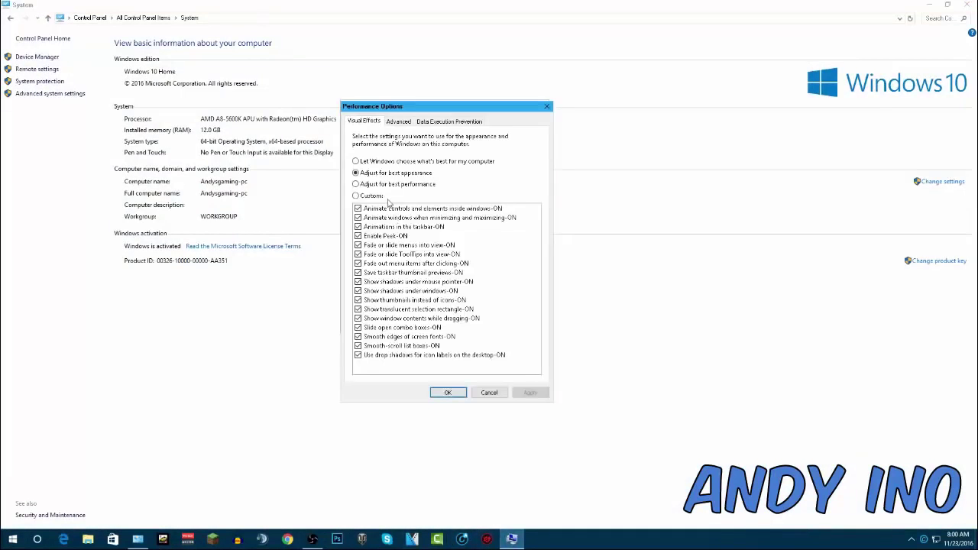
click(356, 185)
click(356, 173)
click(356, 184)
click(356, 173)
click(548, 106)
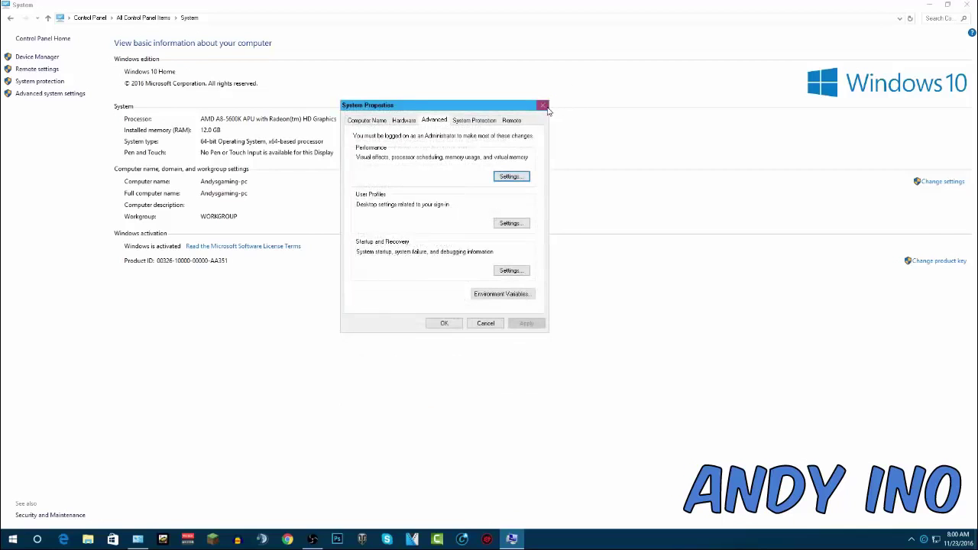
click(542, 105)
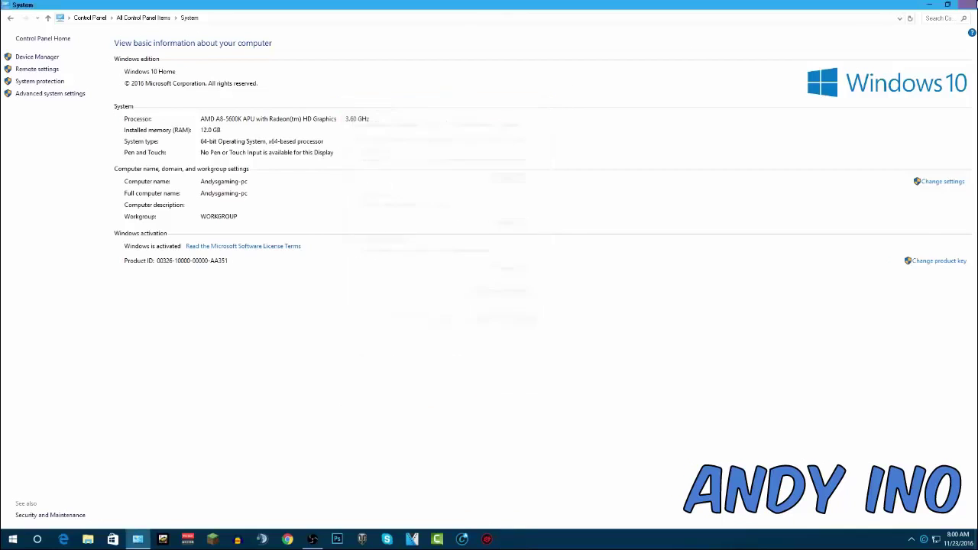
- Open Performance Options from Advanced system settings and choose Adjust for best performance
click(48, 93)
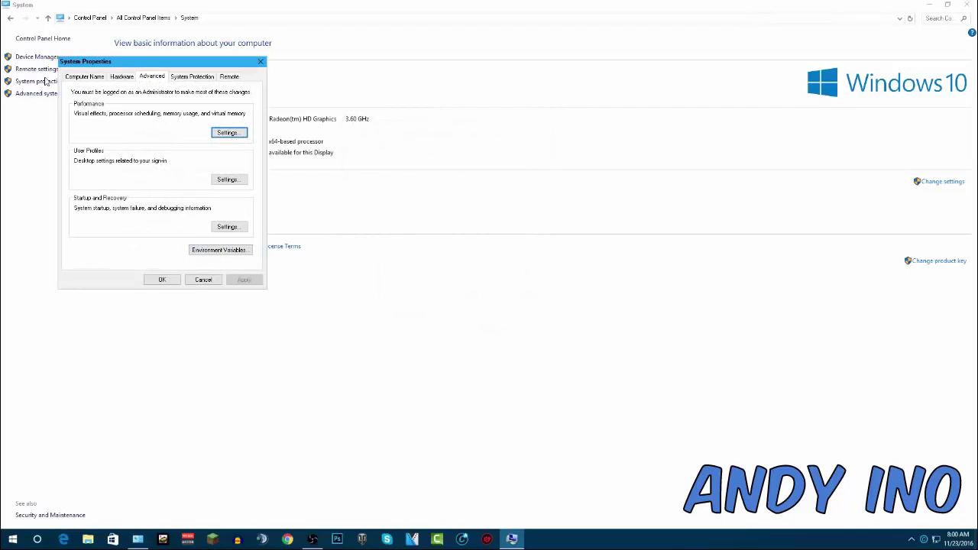
click(229, 134)
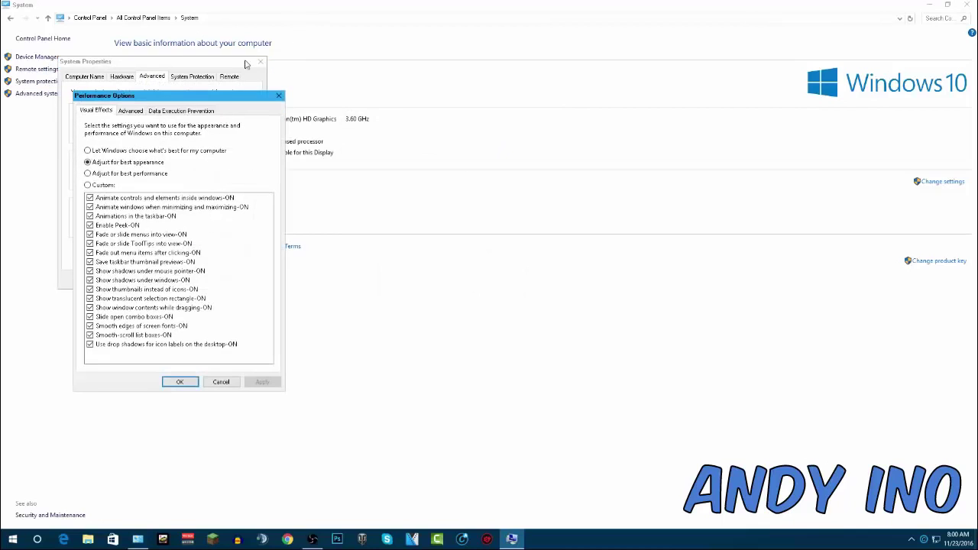
drag(208, 97, 474, 102)
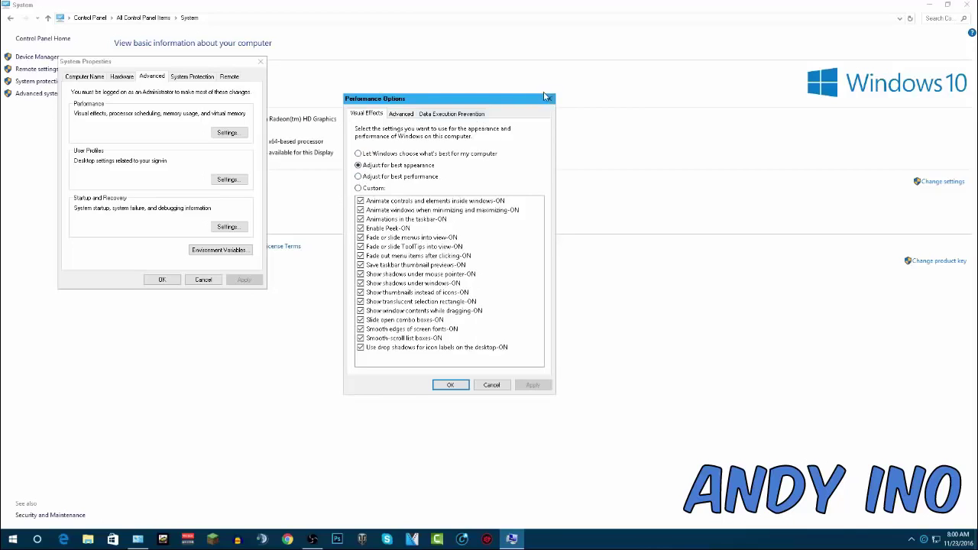
drag(527, 105, 484, 112)
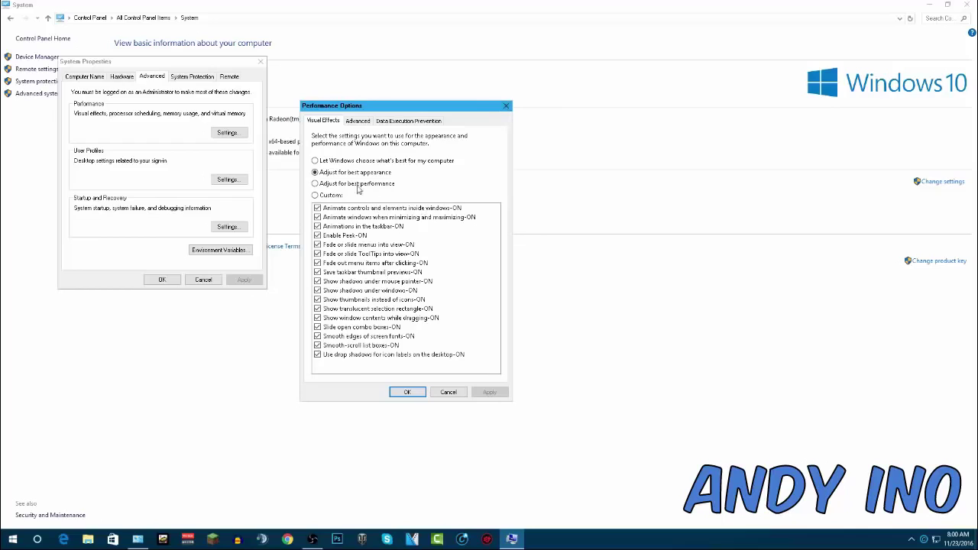
click(314, 183)
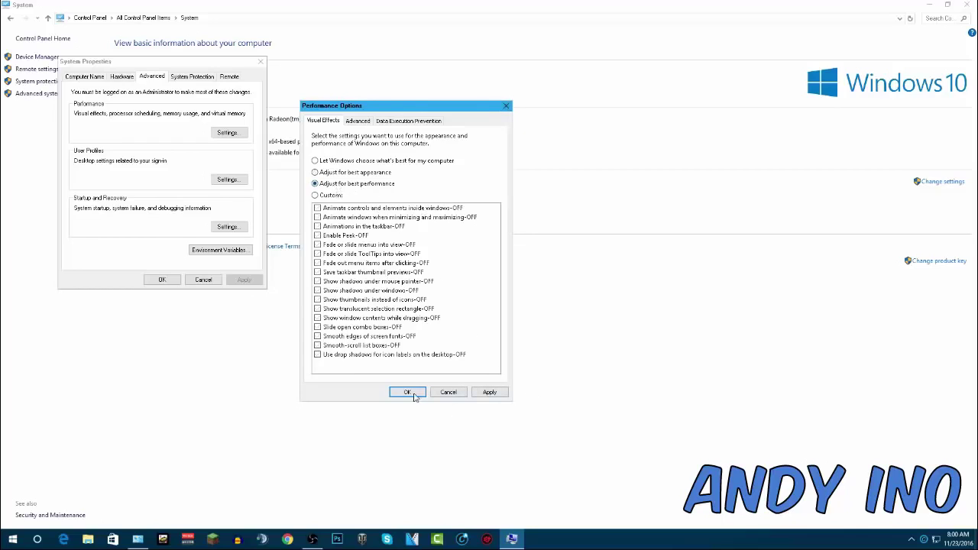